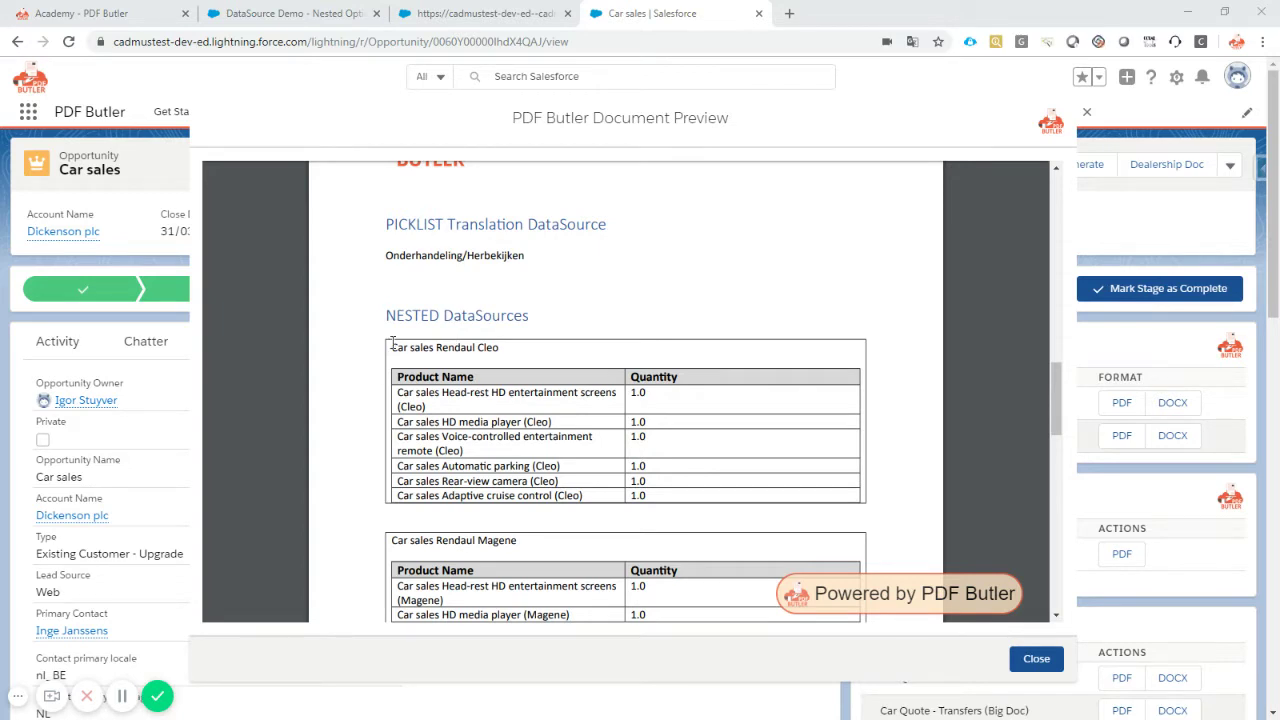
# Highlight the Cleo product table and one of its quantity values in the preview.
pyautogui.moveTo(388, 345)
pyautogui.mouseDown()
pyautogui.moveTo(477, 348)
pyautogui.moveTo(640, 481)
pyautogui.mouseUp()
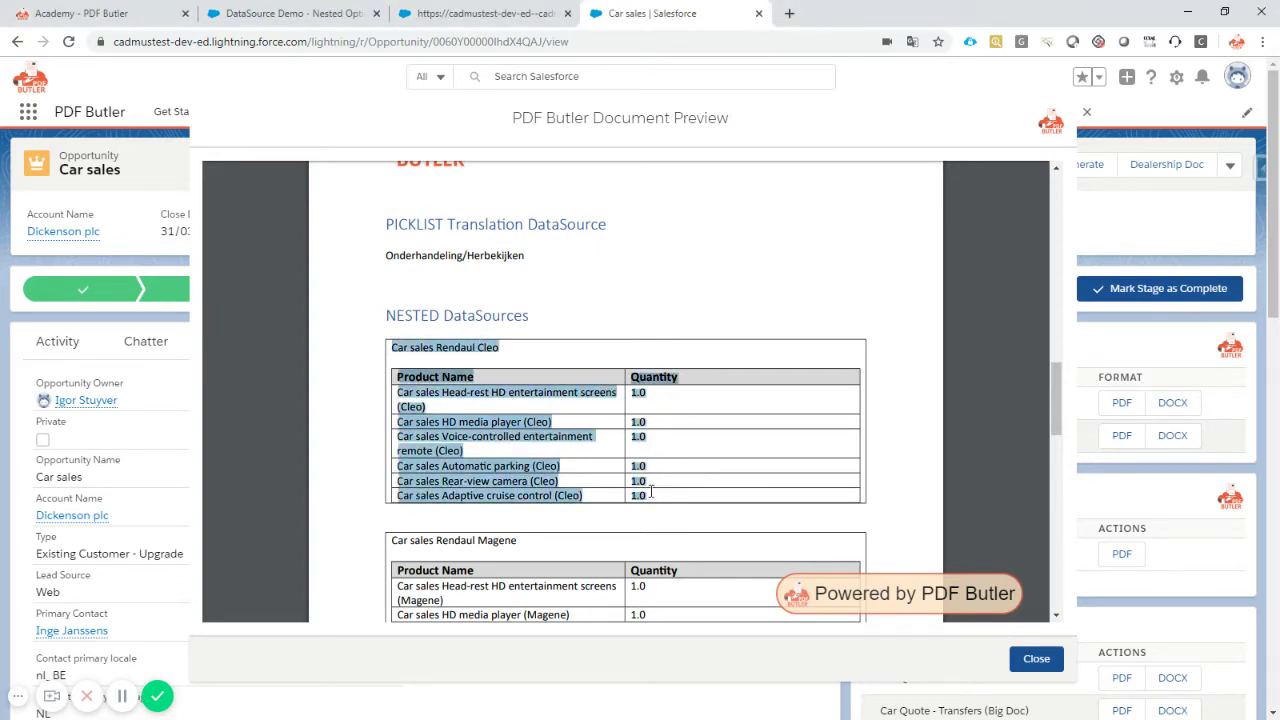
pyautogui.click(514, 364)
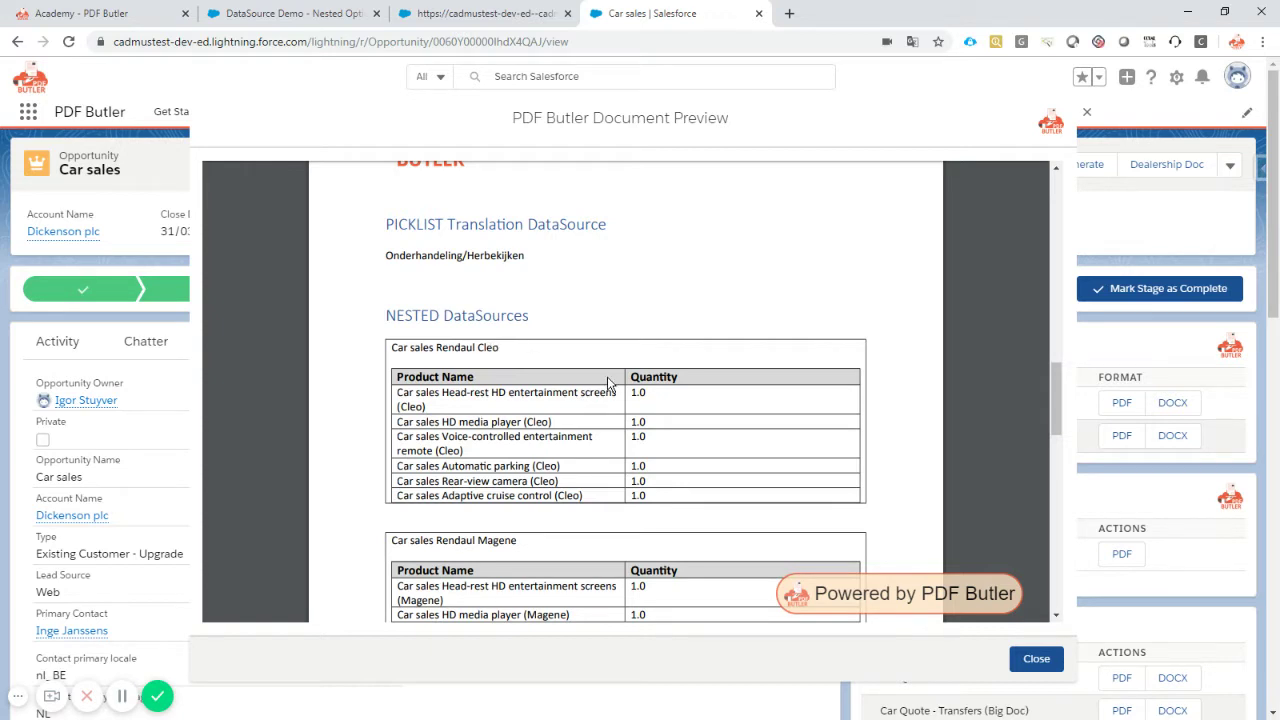
pyautogui.moveTo(630, 386)
pyautogui.mouseDown()
pyautogui.moveTo(643, 396)
pyautogui.moveTo(647, 470)
pyautogui.mouseUp()
# Scroll to ROLLUP Summaries and highlight the unfilled TABLE_TO_REPEAT_ROLLUP and Sum Quantity placeholders.
pyautogui.scroll(-1, 444, 362)
pyautogui.scroll(-2, 444, 362)
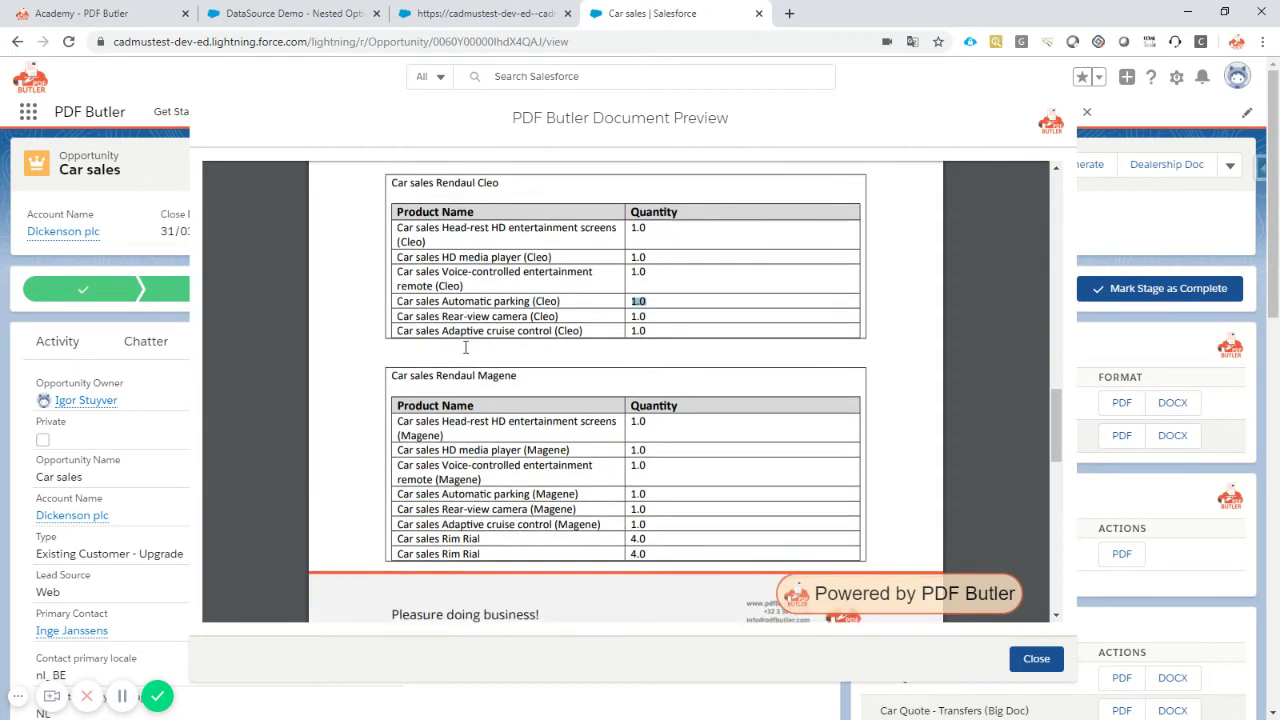
pyautogui.scroll(-2, 450, 360)
pyautogui.scroll(-2, 460, 356)
pyautogui.scroll(-1, 465, 355)
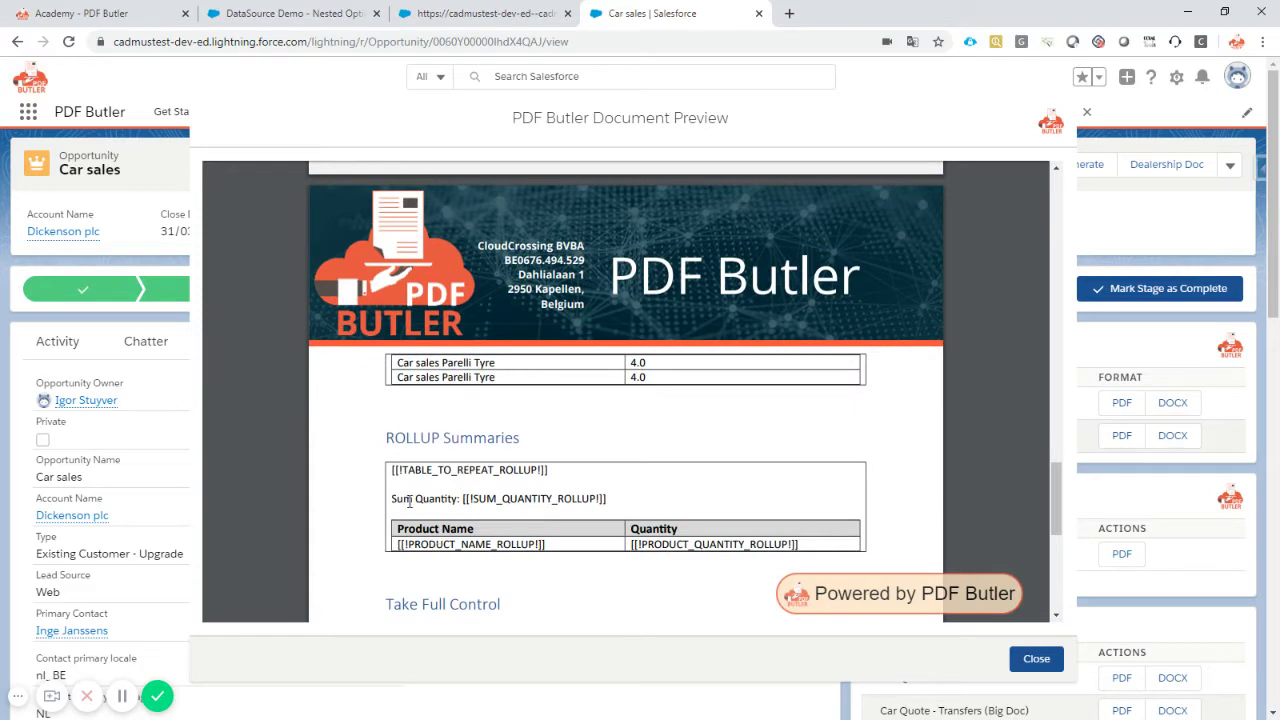
pyautogui.doubleClick(424, 471)
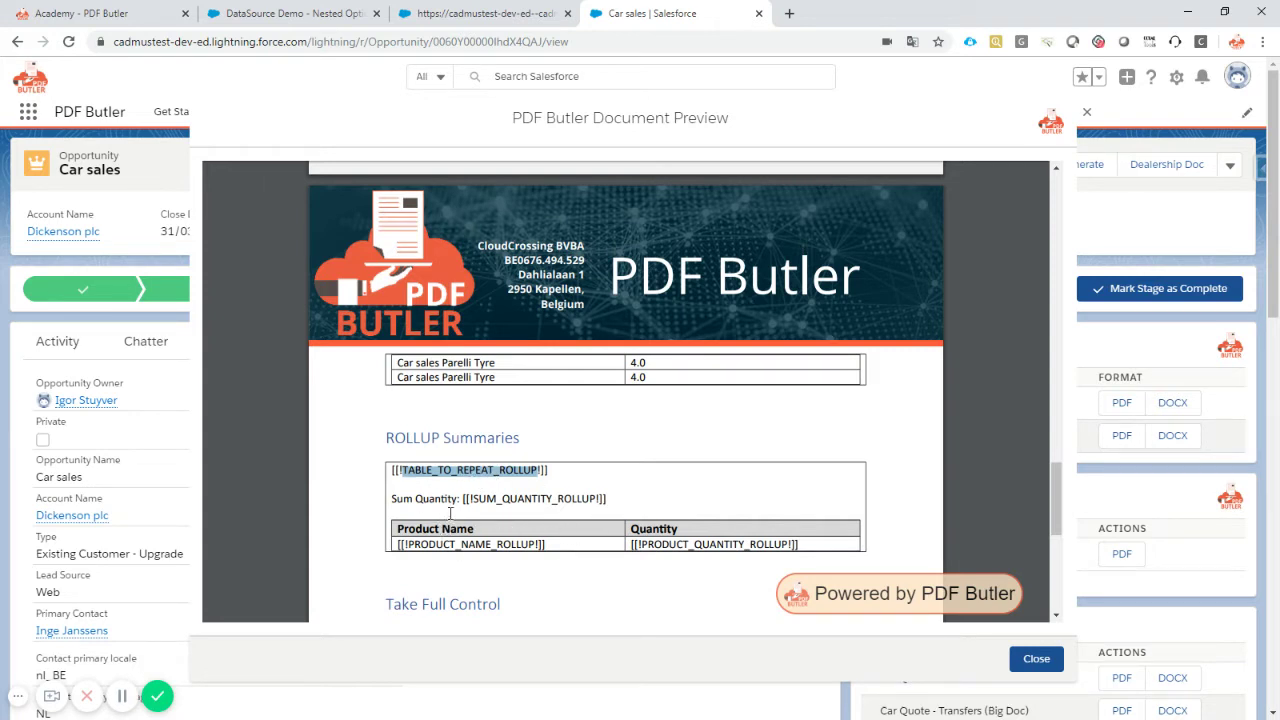
pyautogui.moveTo(398, 500); pyautogui.dragTo(610, 500)
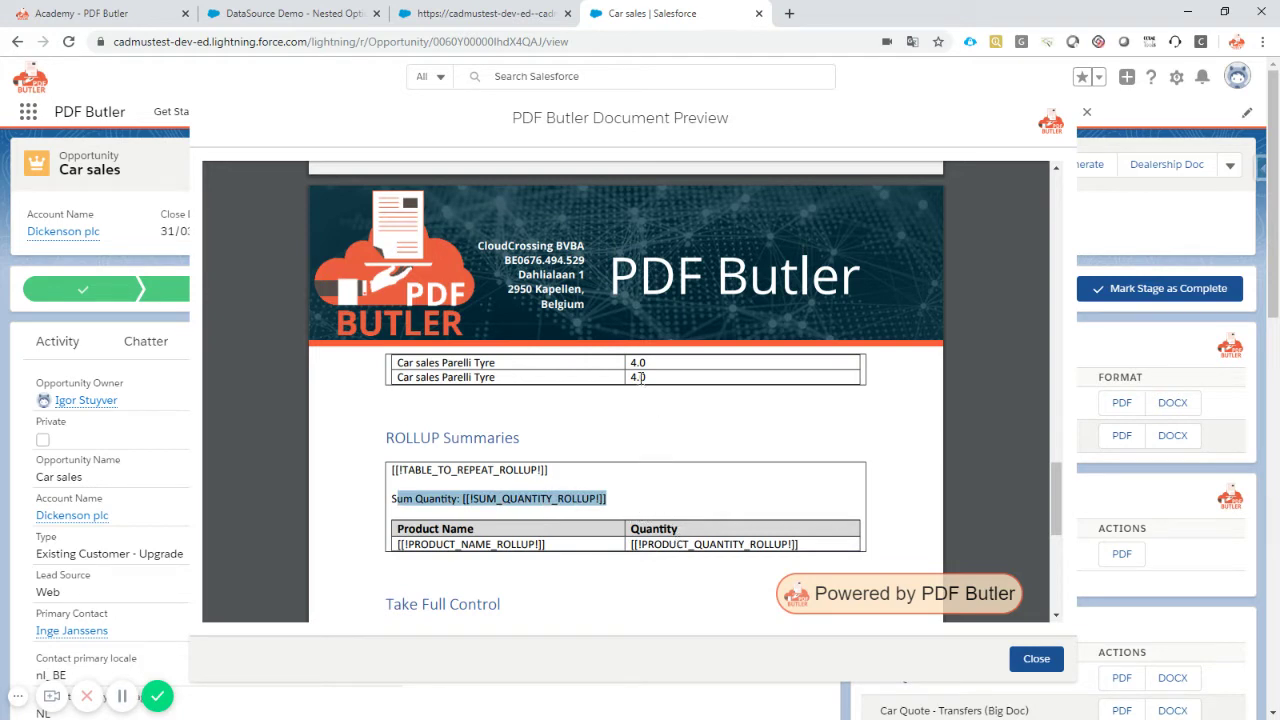
pyautogui.moveTo(483, 13)
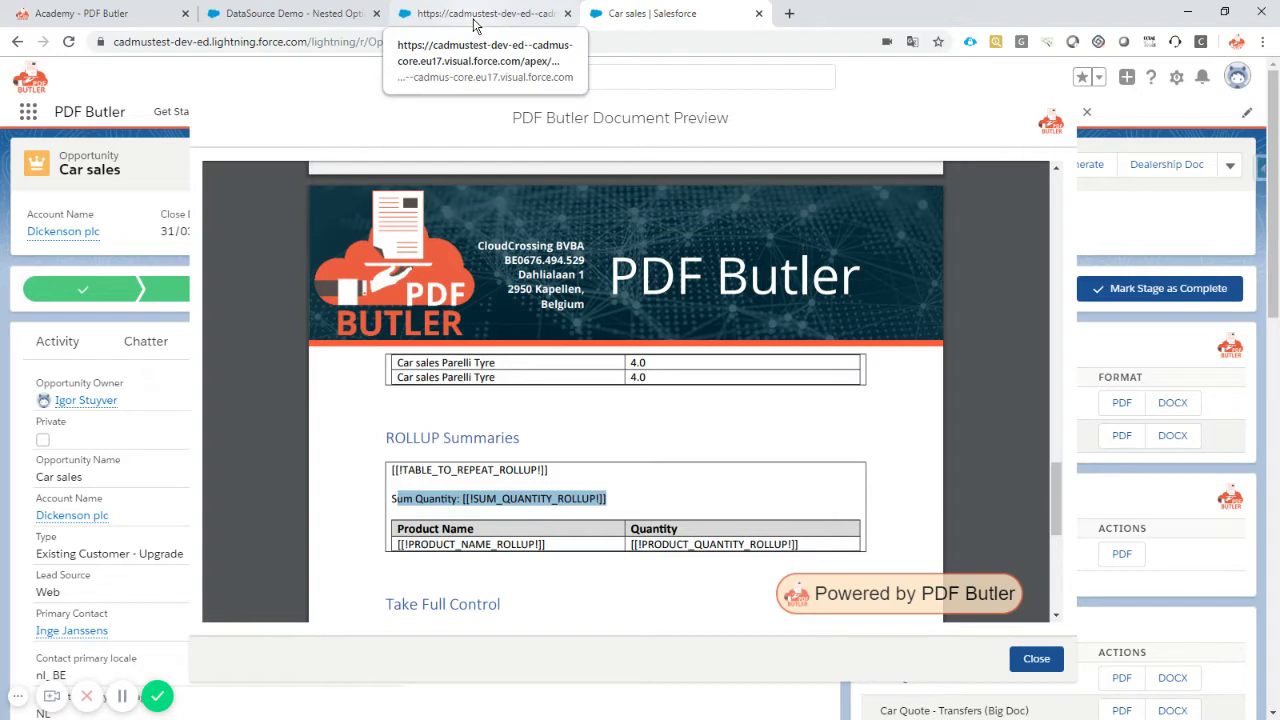
# Open DataSource Demo - Nested Cars for editing in the PDF Butler configuration.
pyautogui.click(468, 18)
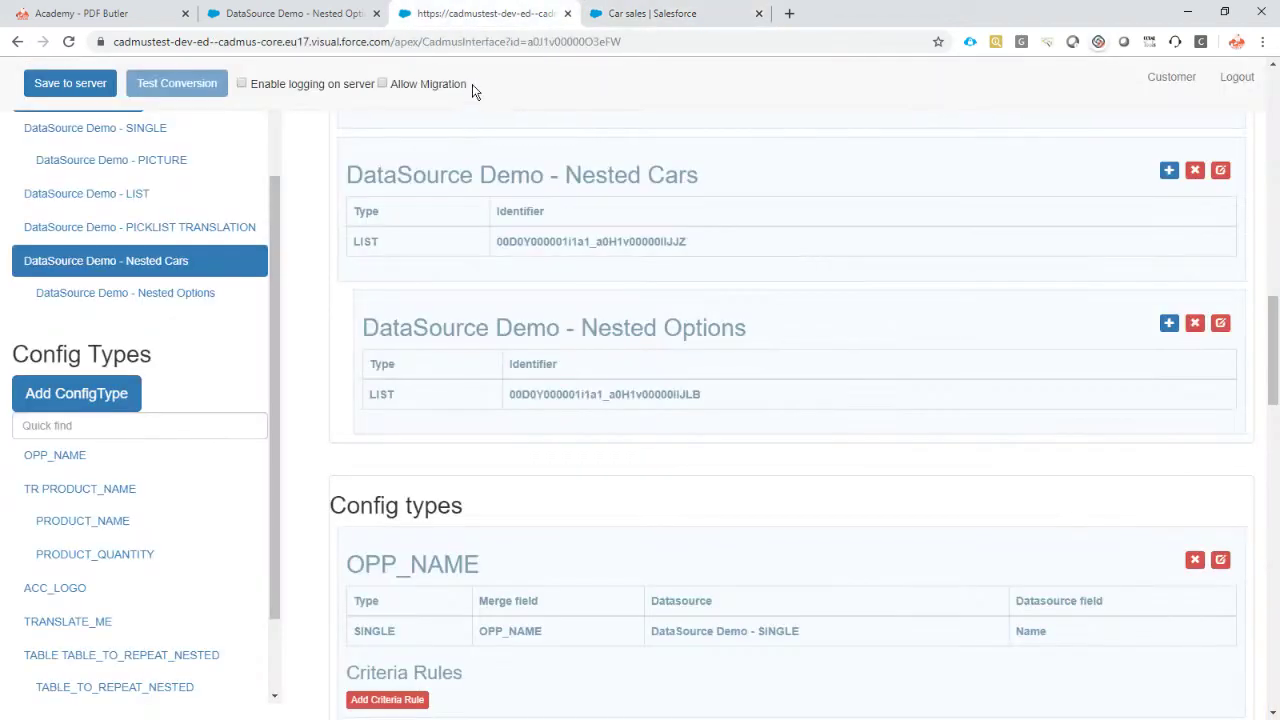
pyautogui.click(70, 84)
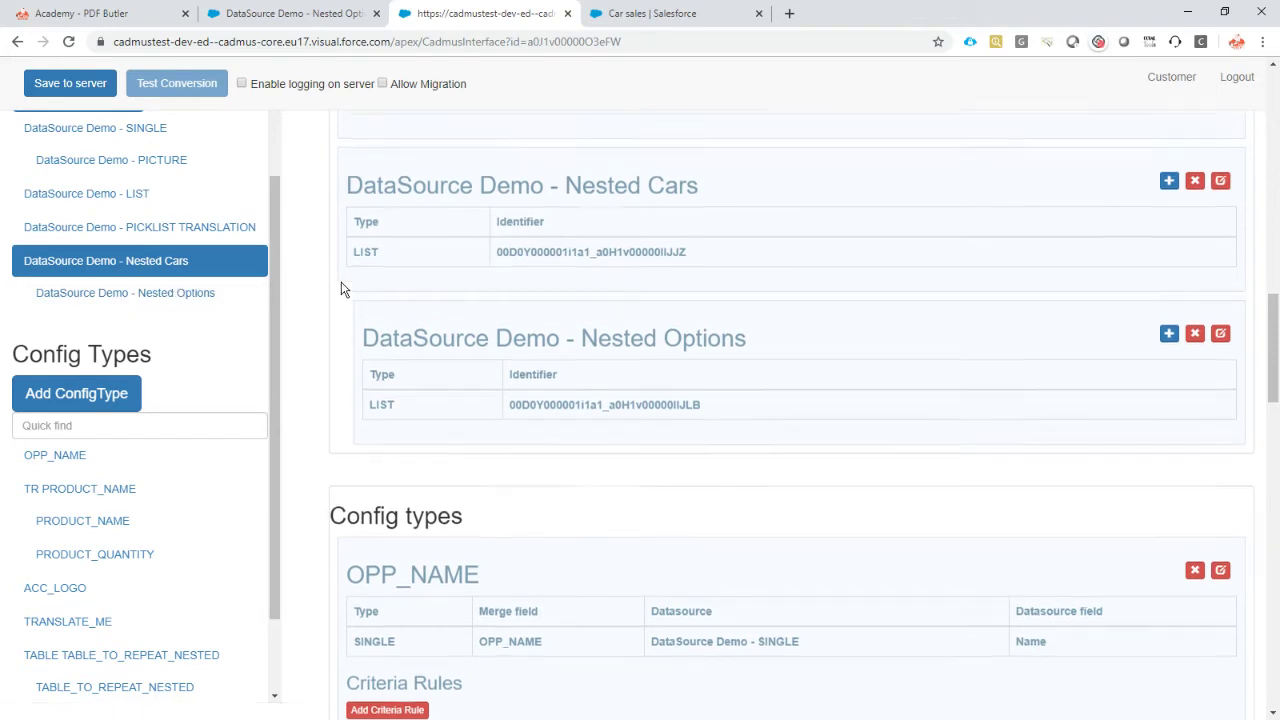
pyautogui.scroll(1, 342, 288)
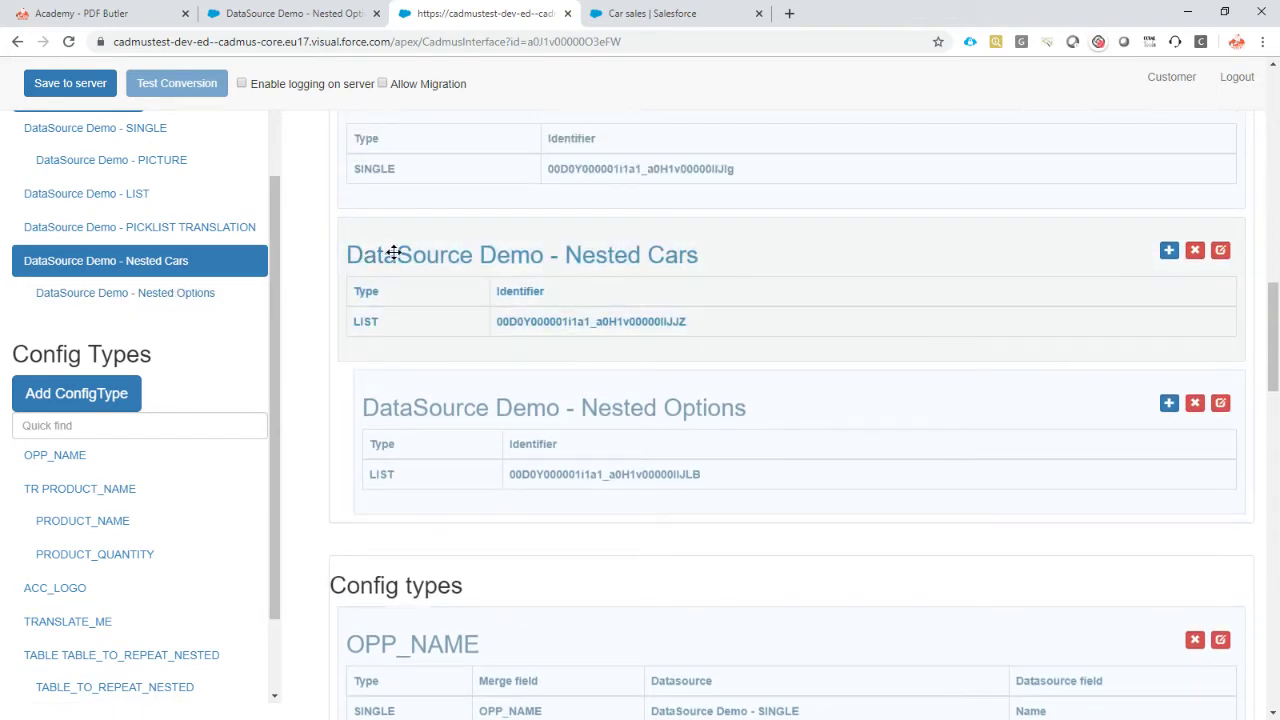
pyautogui.moveTo(423, 252); pyautogui.dragTo(688, 256)
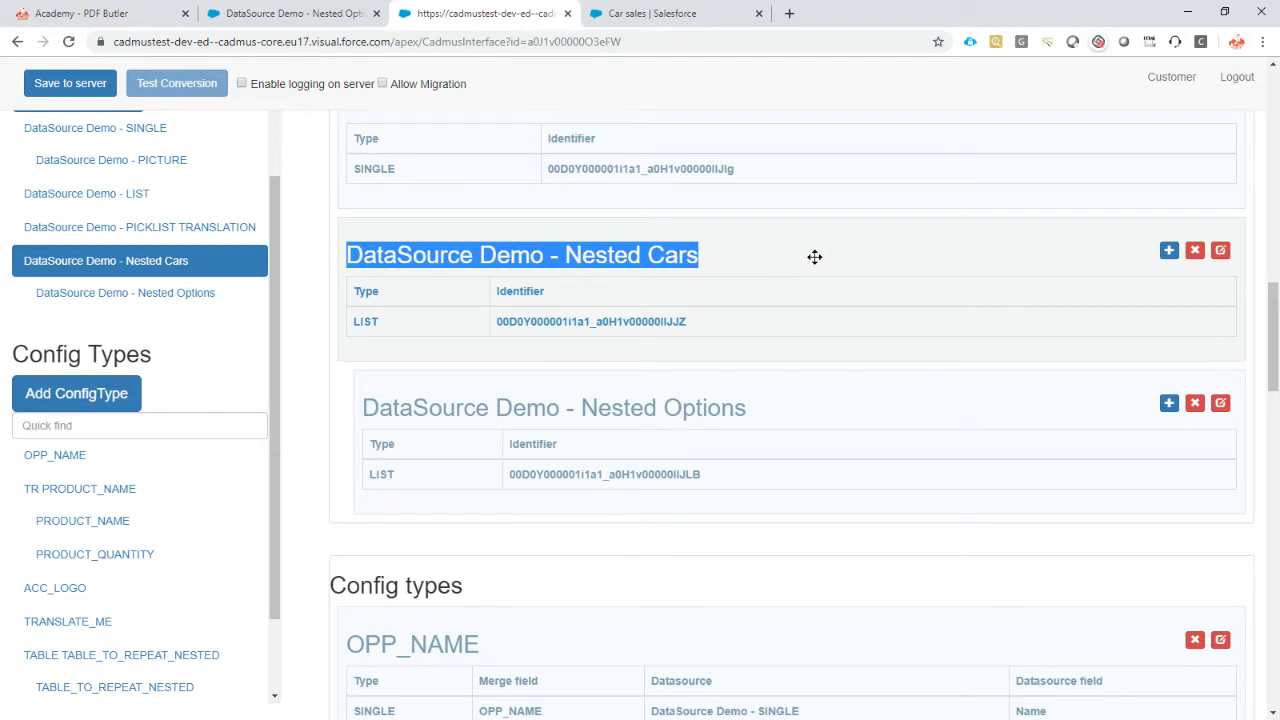
pyautogui.click(1221, 251)
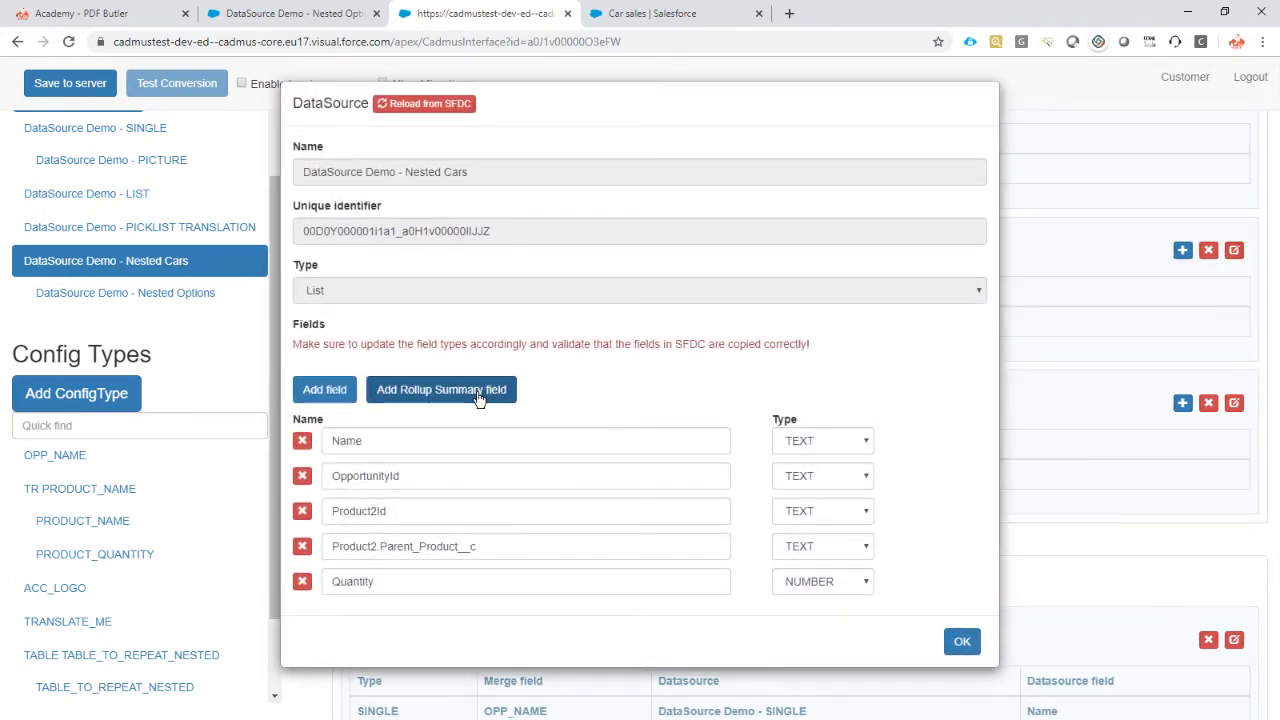
# Add a rollup summary field: SUM of Nested Options' Quantity, result type NUMBER.
pyautogui.click(479, 398)
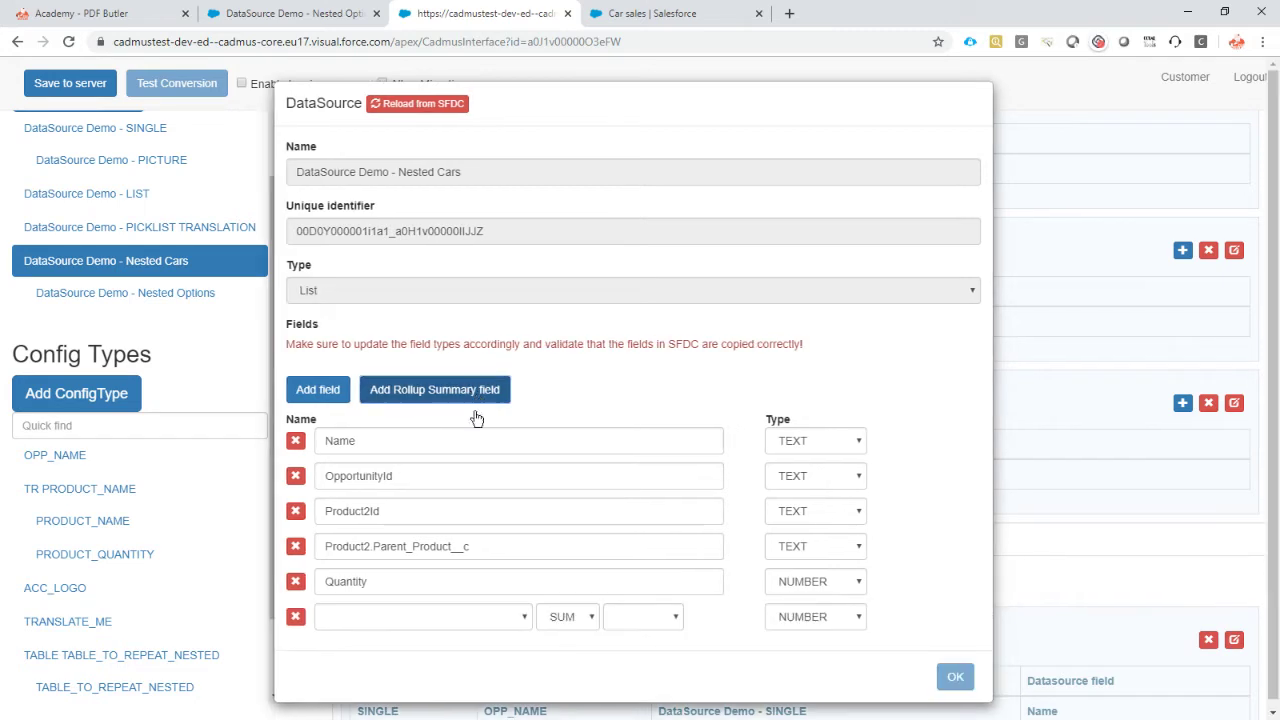
pyautogui.click(487, 619)
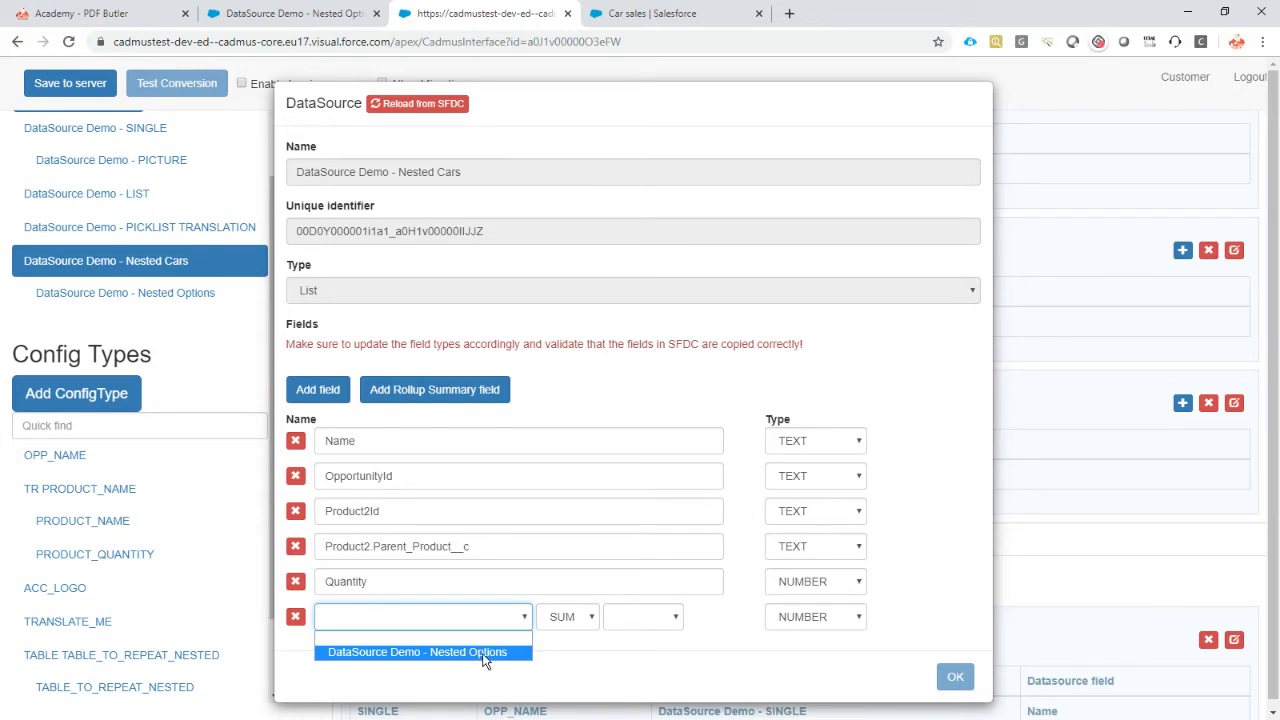
pyautogui.click(484, 652)
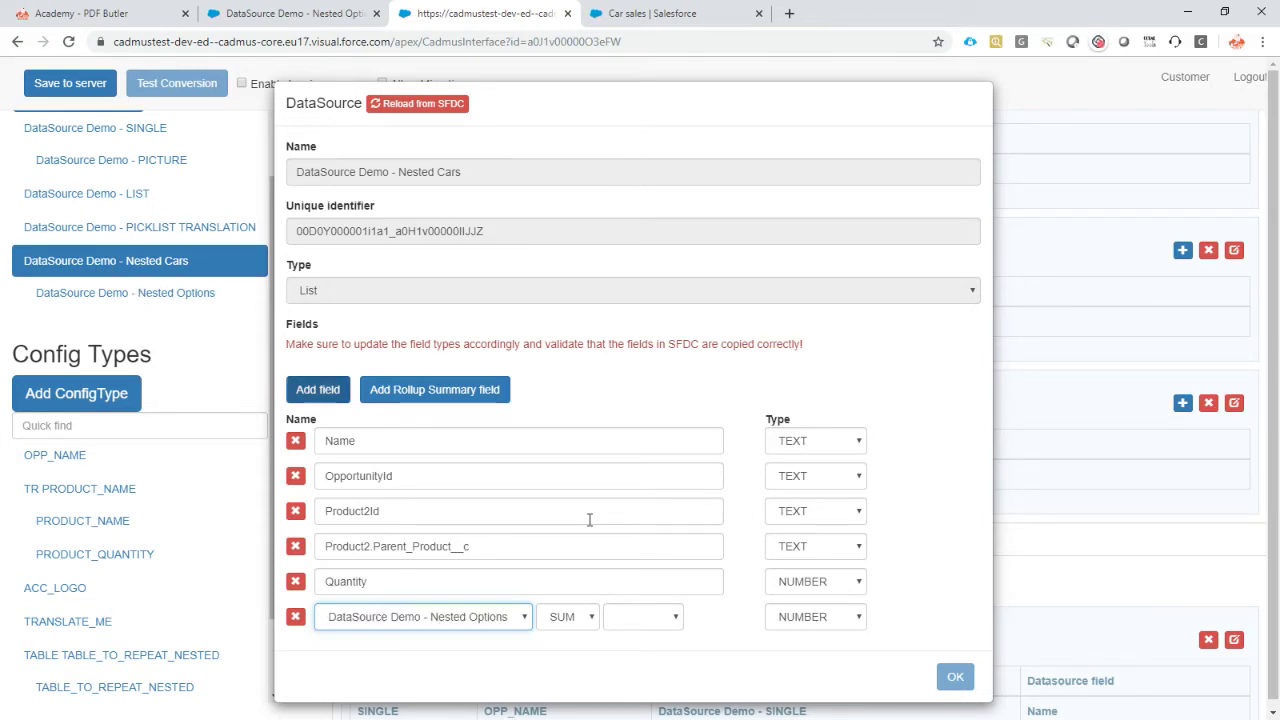
pyautogui.click(578, 619)
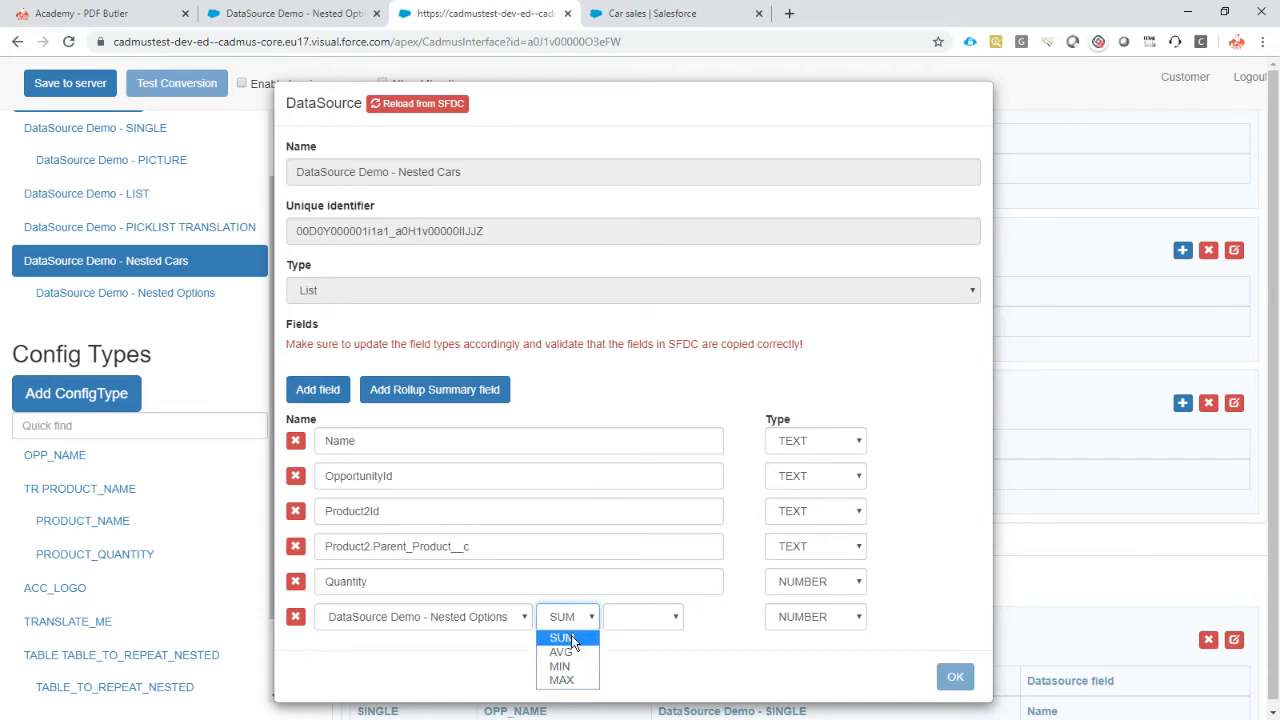
pyautogui.click(572, 641)
pyautogui.click(655, 622)
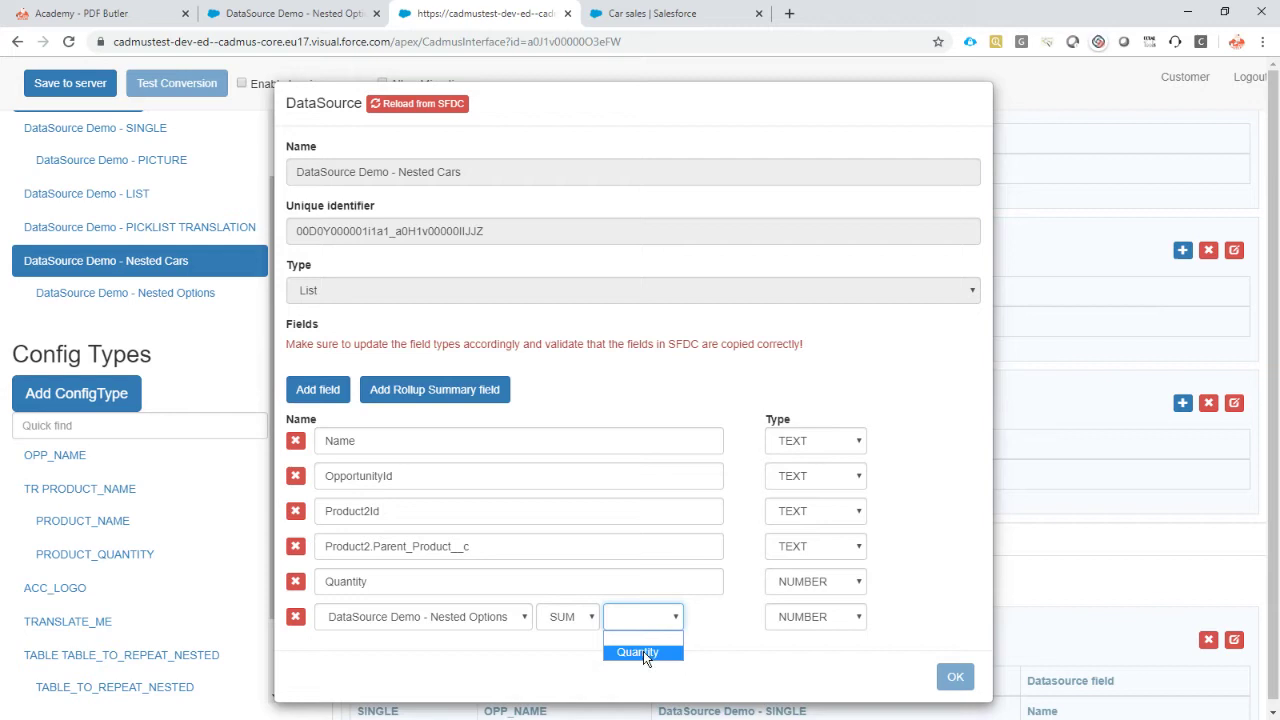
pyautogui.click(643, 651)
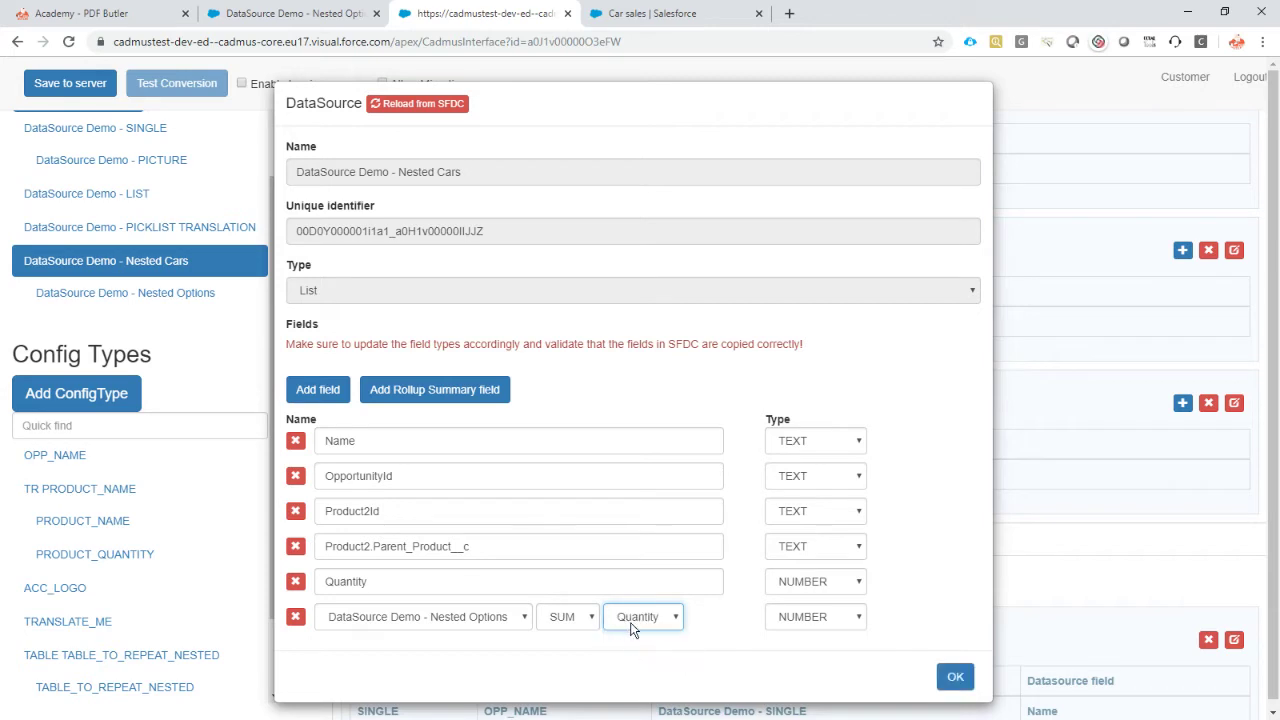
pyautogui.click(810, 620)
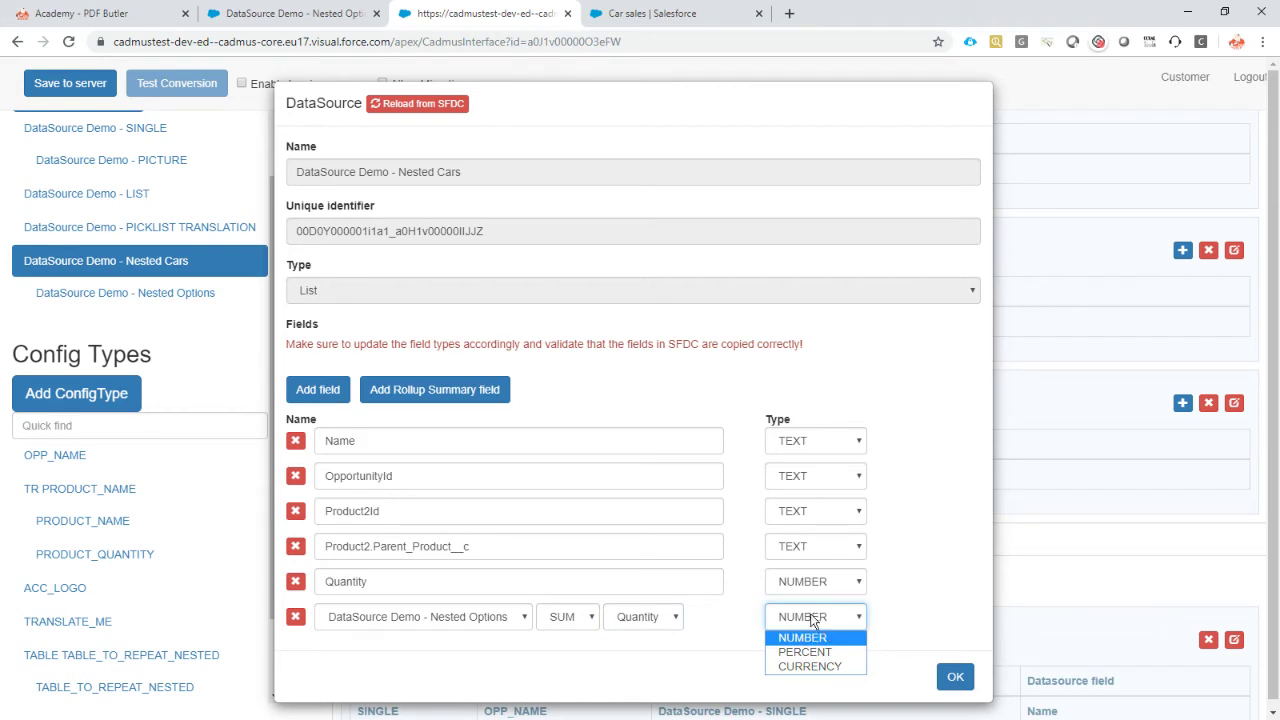
pyautogui.click(808, 637)
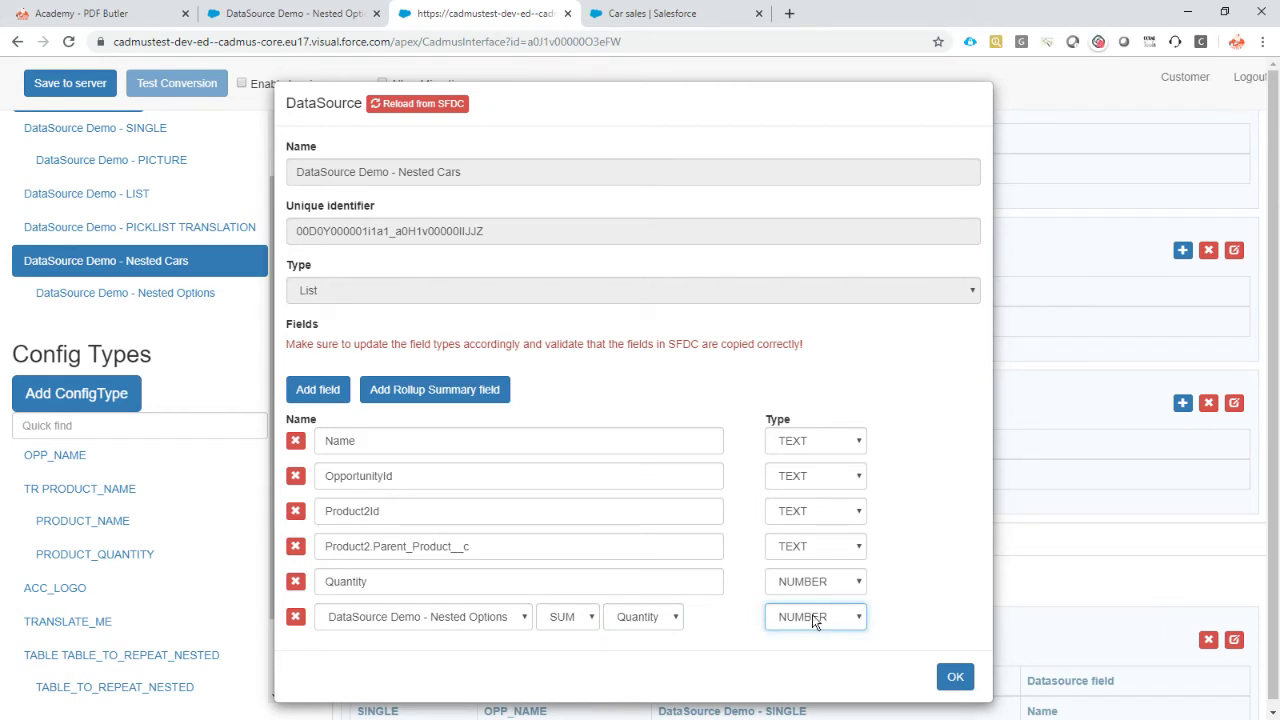
pyautogui.click(955, 680)
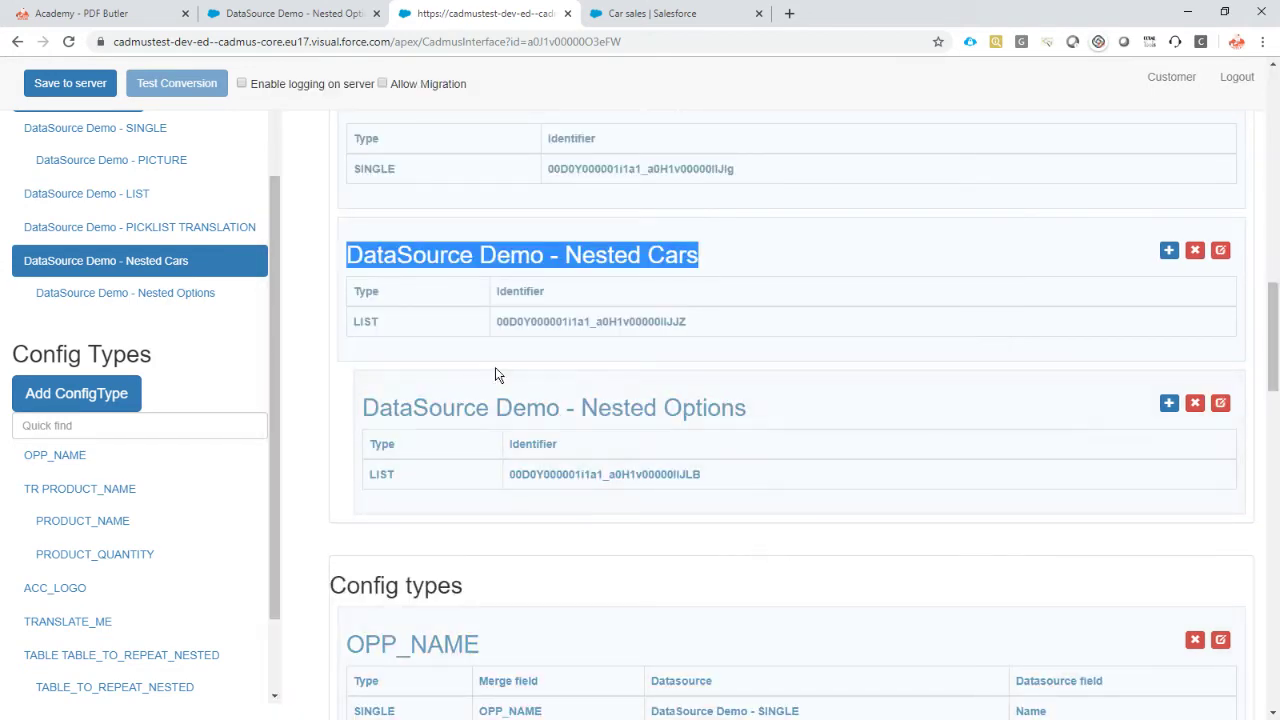
# Save the configuration to the server and select TABLE_TO_REPEAT_ROLLUP in the Word template.
pyautogui.click(72, 86)
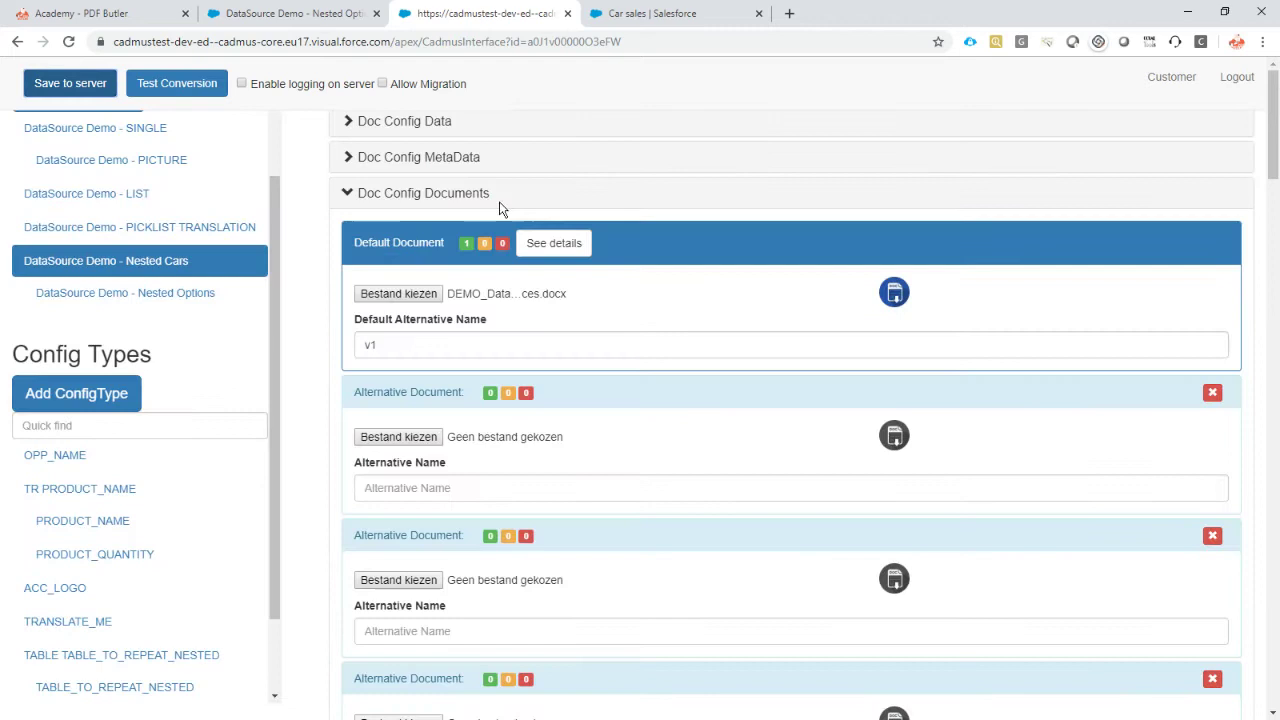
pyautogui.scroll(-2, 208, 409)
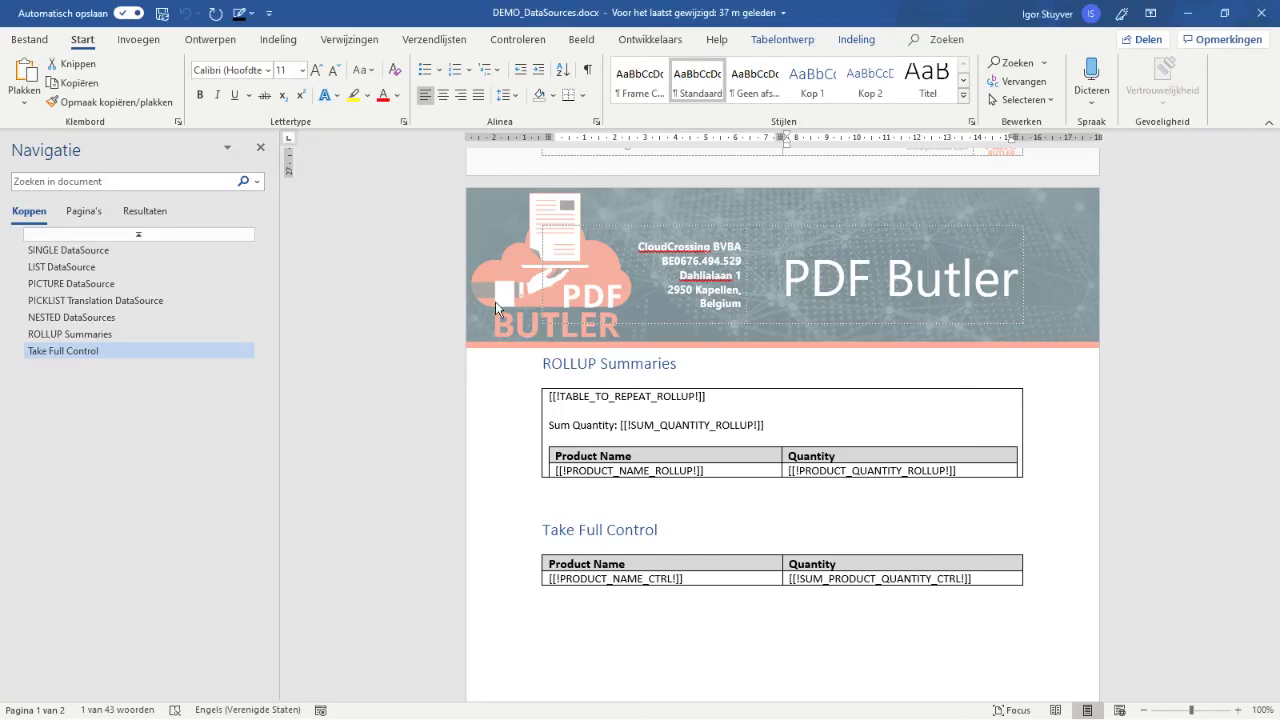
pyautogui.scroll(-2, 575, 323)
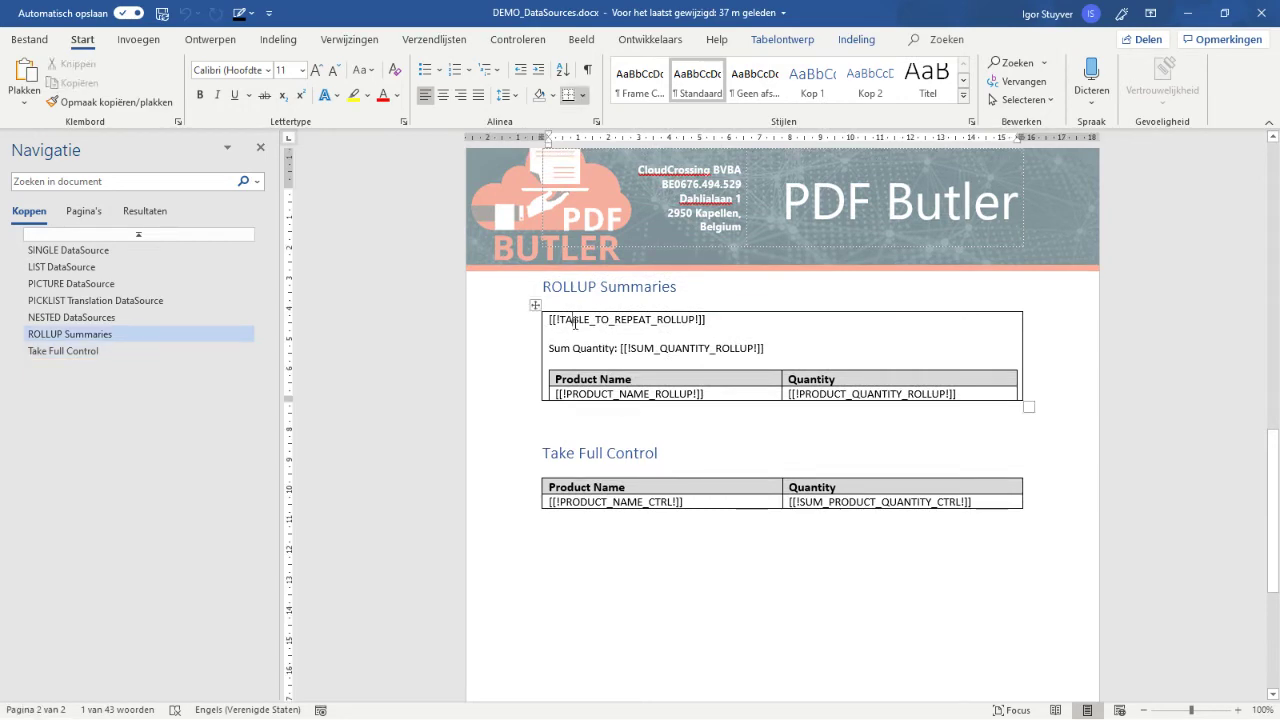
pyautogui.moveTo(575, 323); pyautogui.dragTo(700, 320)
pyautogui.hotkey('alt', 'Tab')
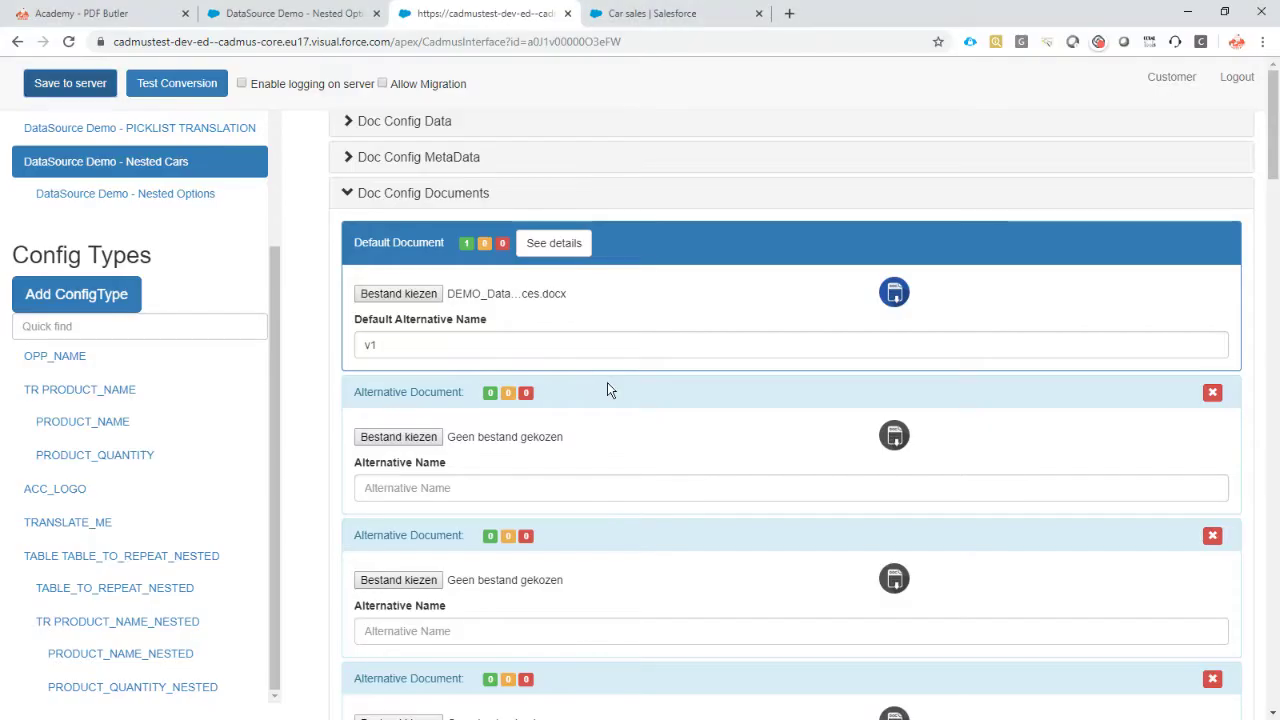
# Create TABLE config type 'Table TABLE_TO_REPEAT_ROLLUP' over DataSource Demo - Nested Cars, merge field TABLE_TO_REPEAT_ROLLUP.
pyautogui.click(114, 296)
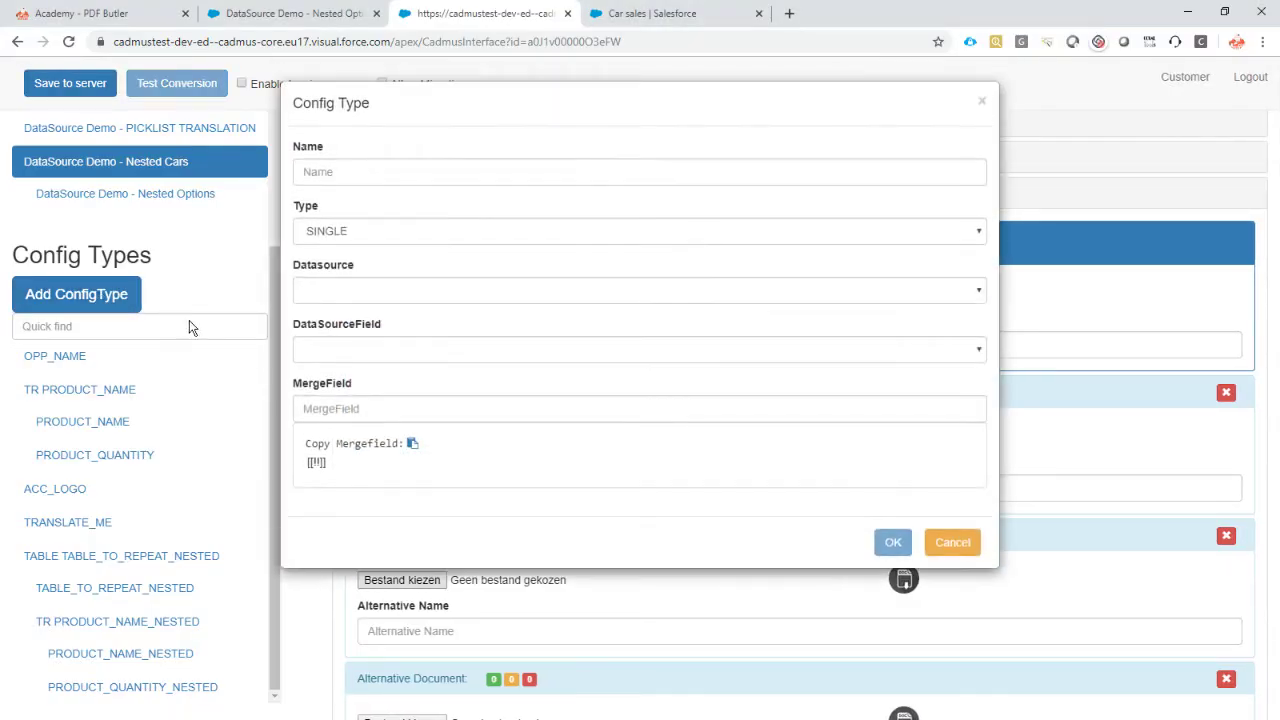
pyautogui.click(385, 171)
pyautogui.write('Tabl')
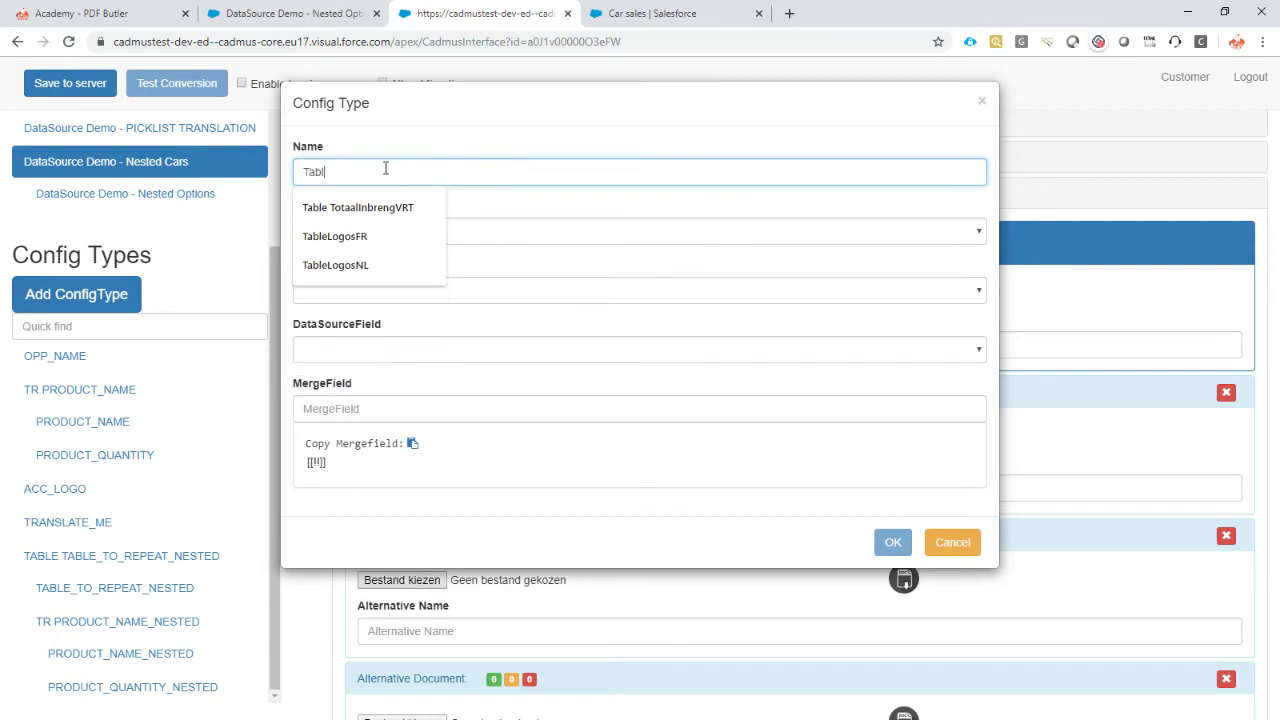
pyautogui.write('e TABLE_TO_REPEAT_ROLLUP')
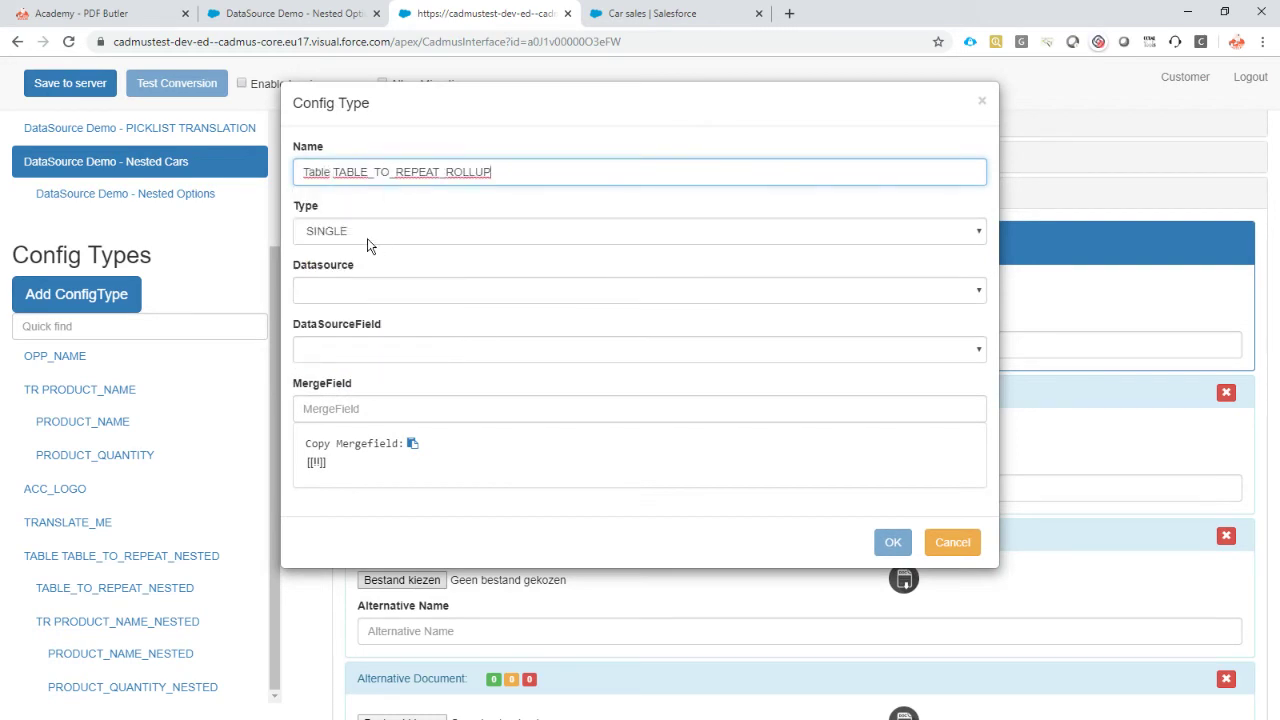
pyautogui.click(367, 240)
pyautogui.click(360, 351)
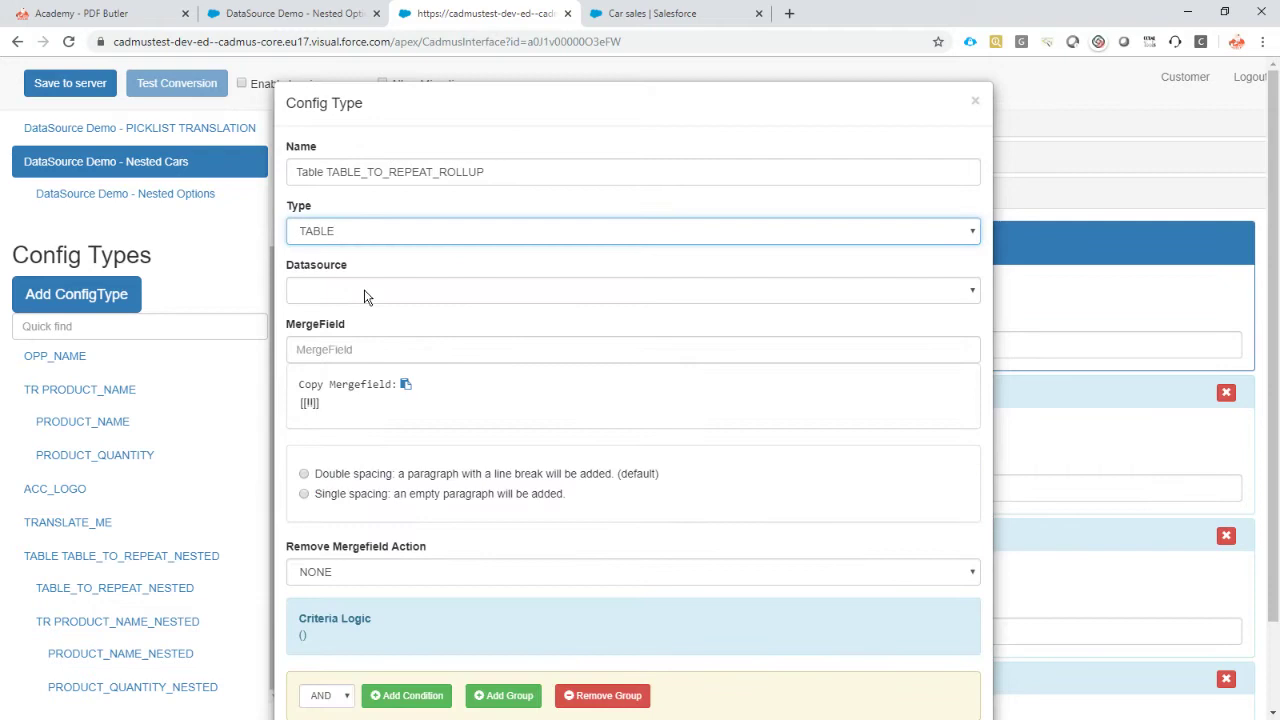
pyautogui.click(361, 290)
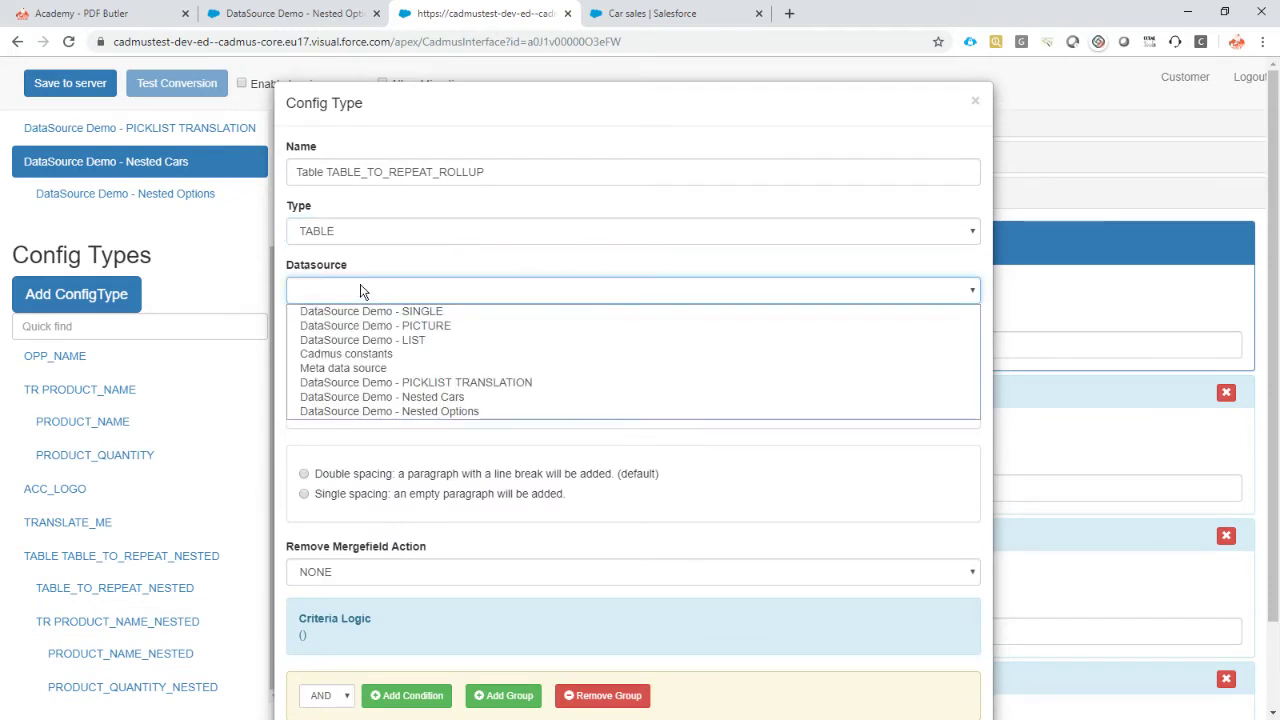
pyautogui.click(546, 397)
pyautogui.click(412, 350)
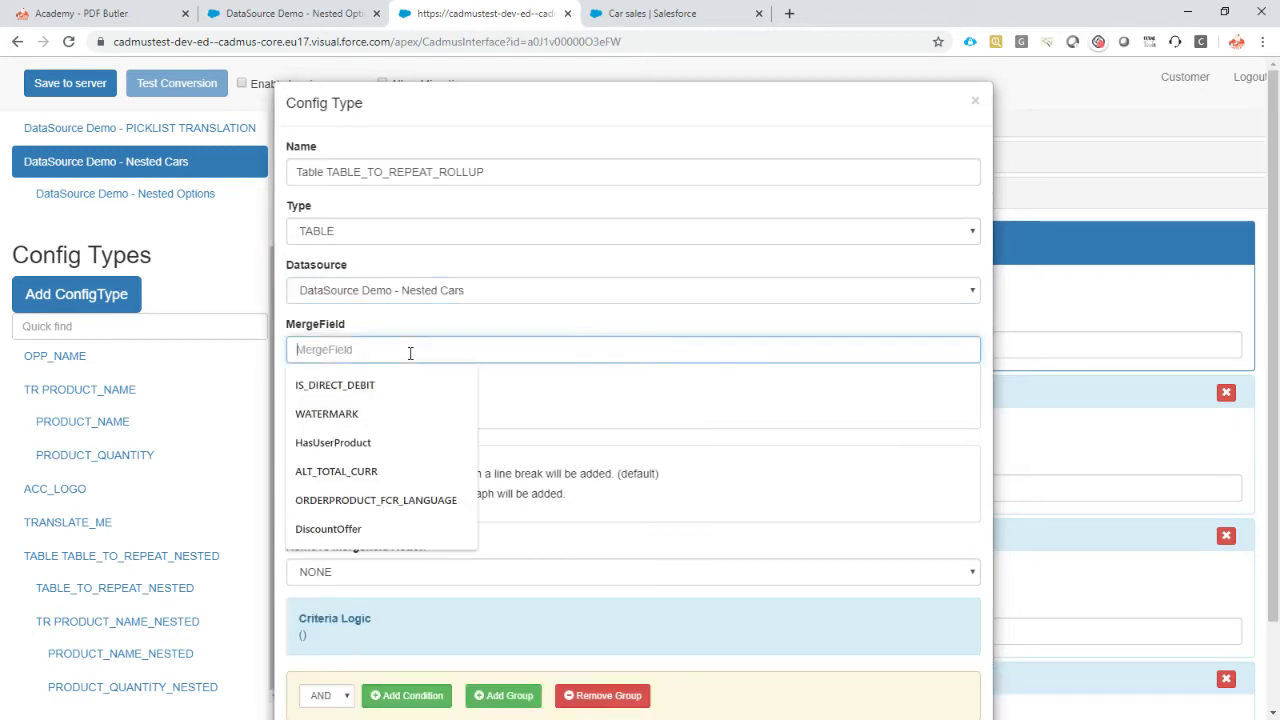
pyautogui.write('v')
pyautogui.write('TABLE_TO_REPEAT_ROLLUP')
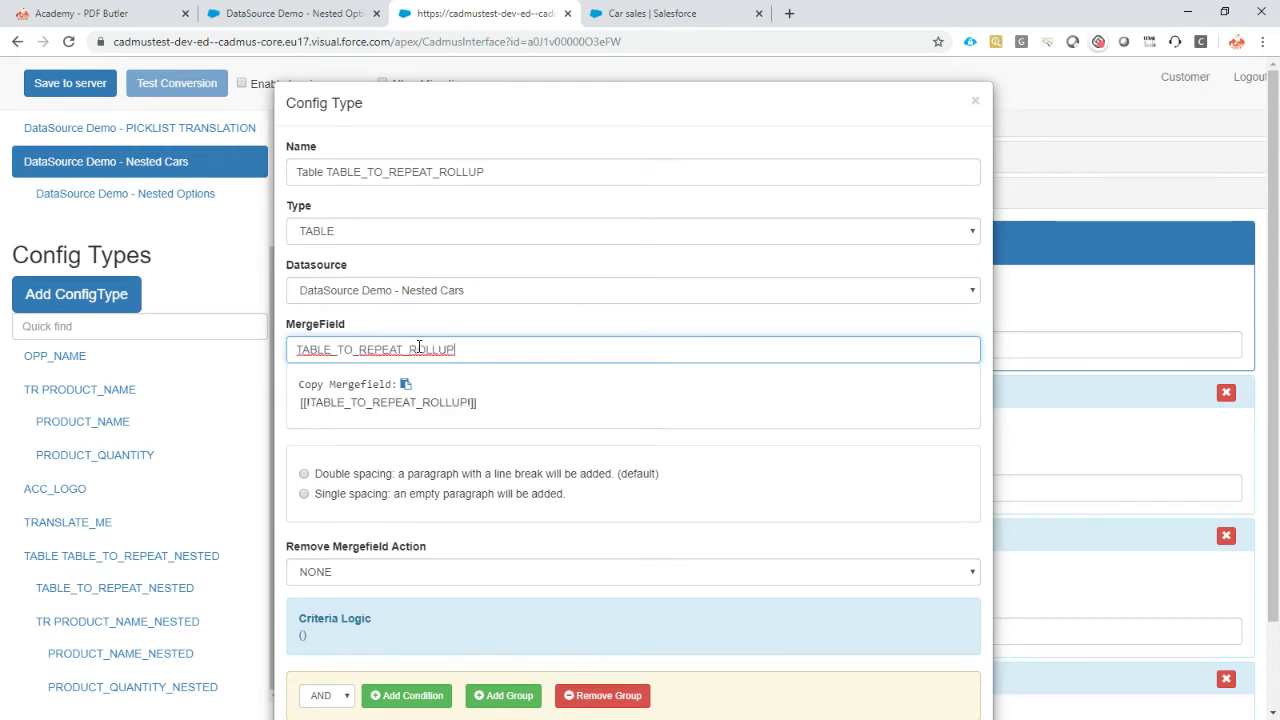
pyautogui.scroll(-1, 497, 346)
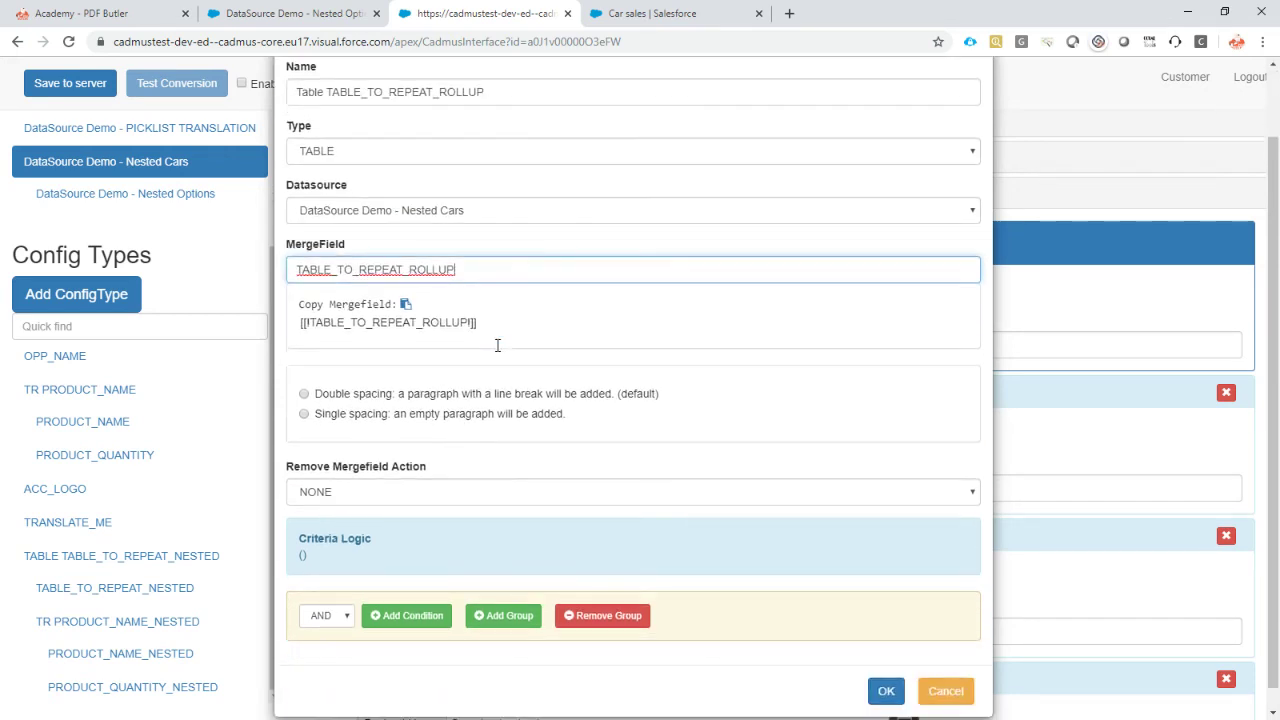
pyautogui.click(886, 691)
pyautogui.click(127, 682)
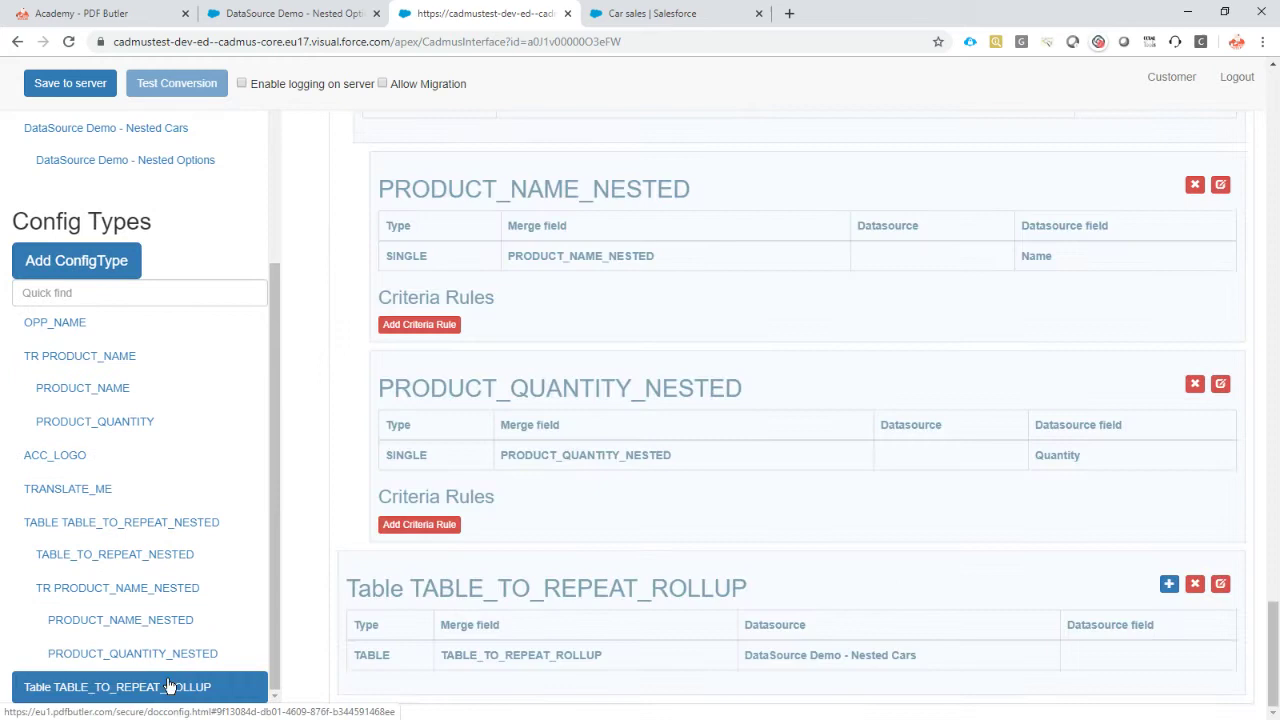
# Add field TABLE_TO_REPEAT_ROLLUP under the rollup table, mapped to the car's Name.
pyautogui.click(1181, 585)
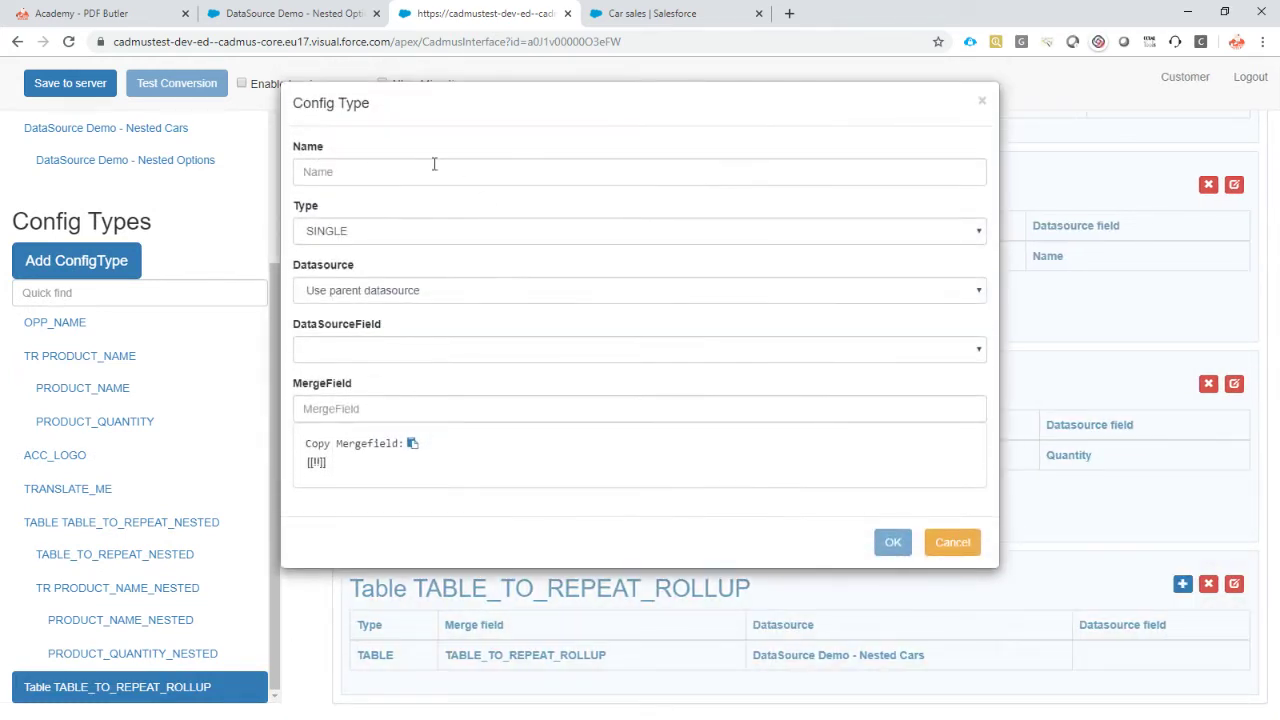
pyautogui.click(434, 163)
pyautogui.write('TABLE_TO_REPEAT_ROLLUP')
pyautogui.click(362, 290)
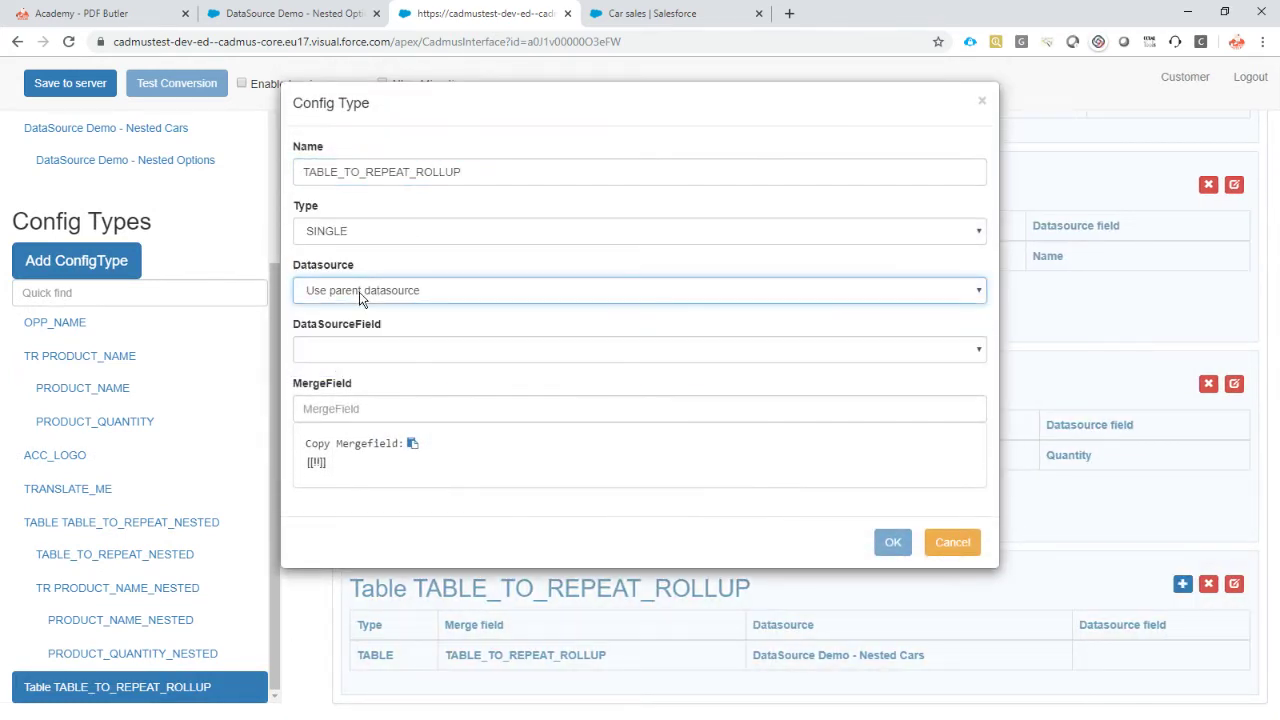
pyautogui.click(357, 348)
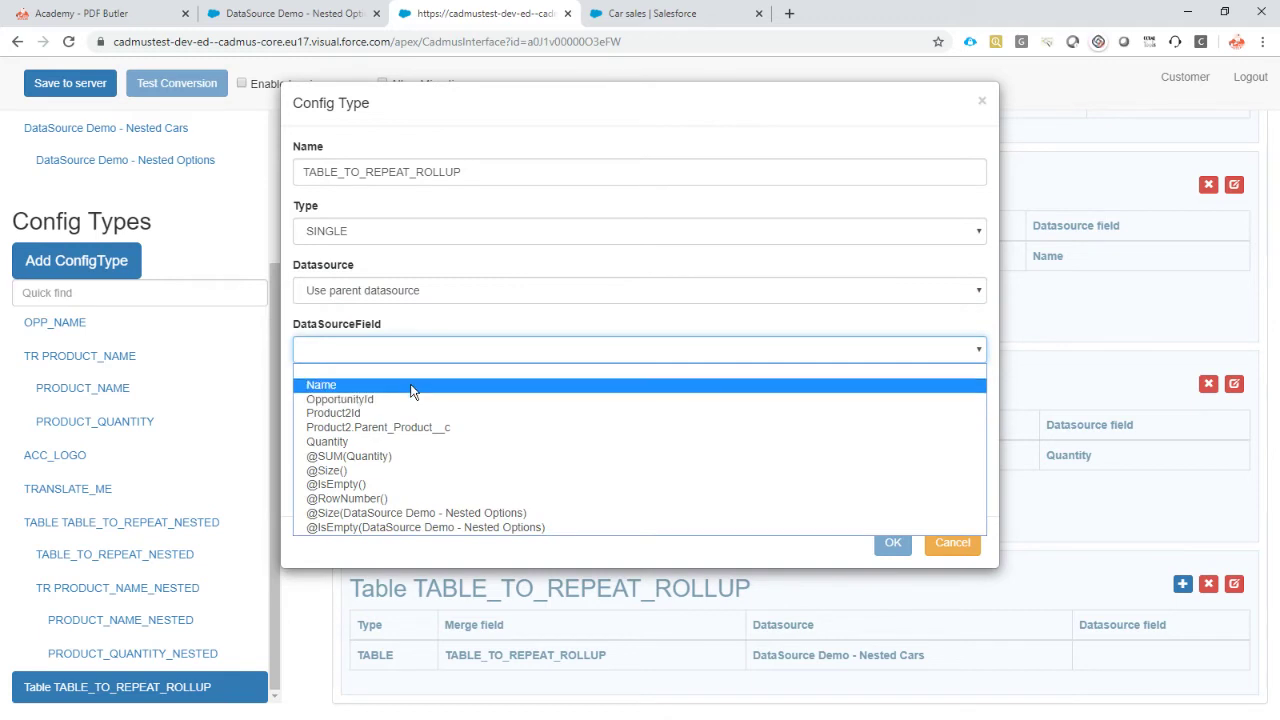
pyautogui.click(418, 385)
pyautogui.click(394, 408)
pyautogui.write('TABLE_TO_REPEAT_ROLLUP')
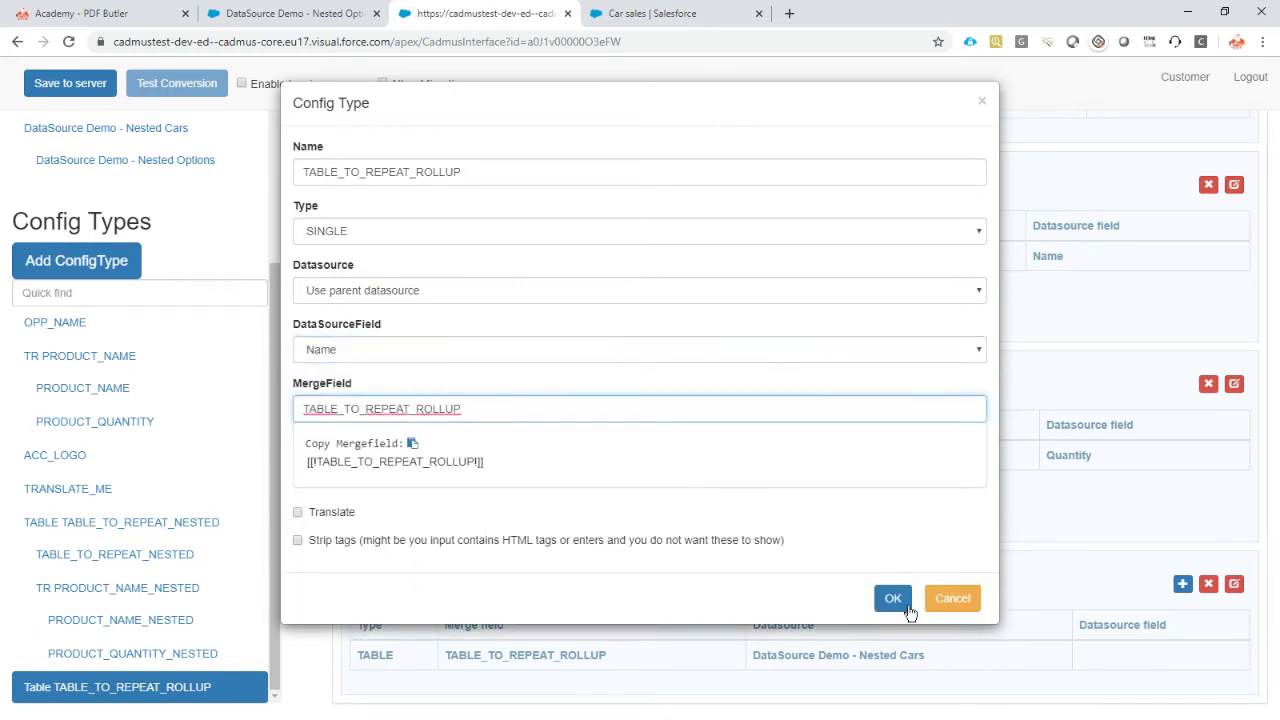
pyautogui.click(893, 598)
# Start another config type in the rollup table and copy PRODUCT_NAME_ROLLUP from the Word template.
pyautogui.scroll(-1, 175, 620)
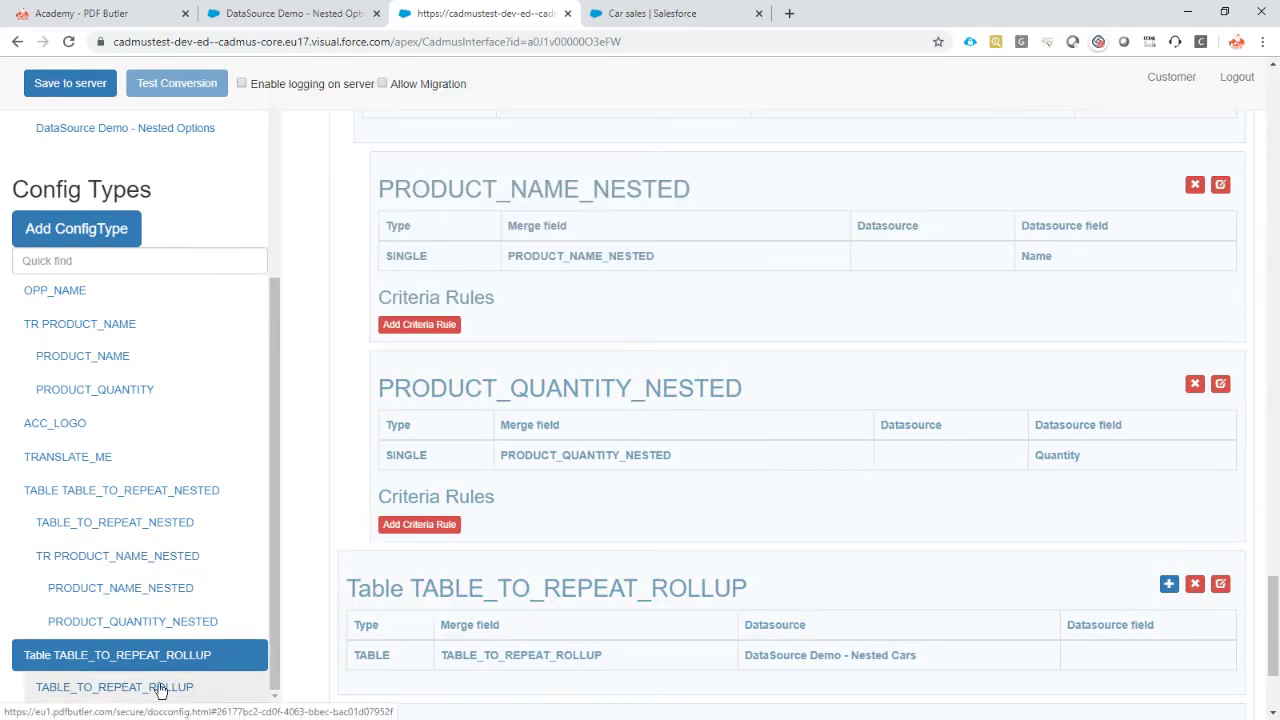
pyautogui.scroll(-2, 1078, 546)
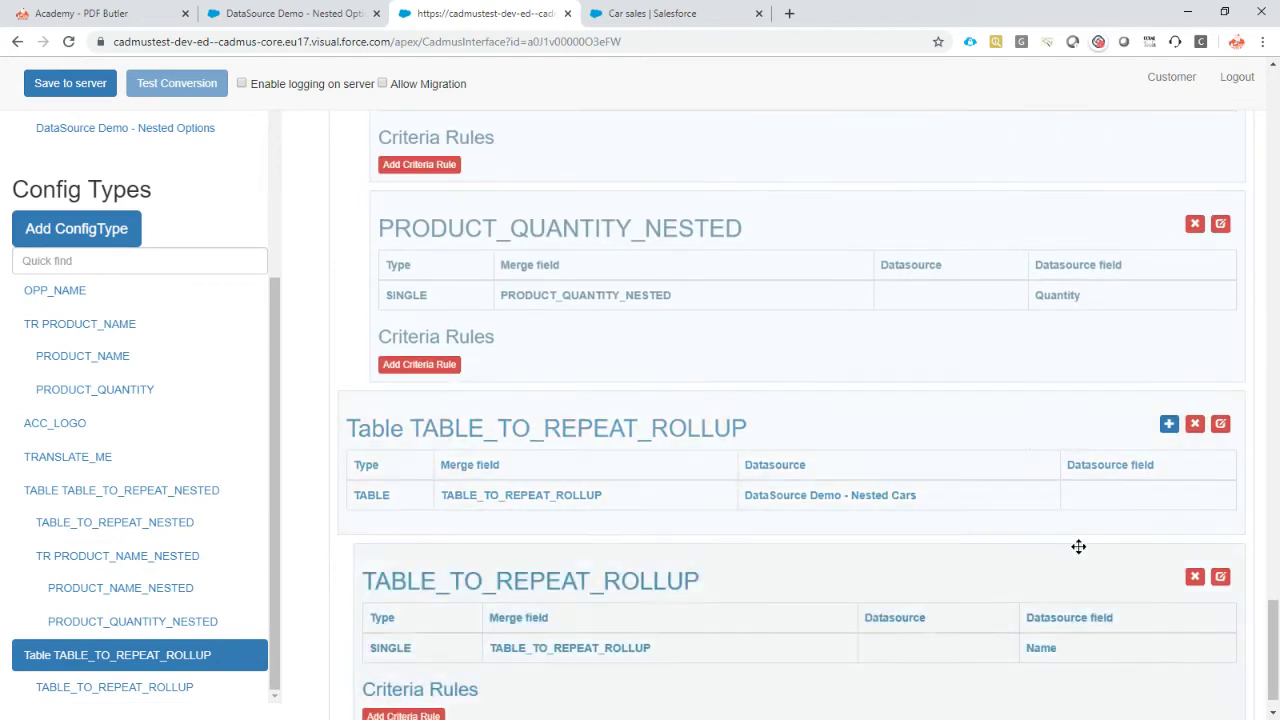
pyautogui.click(1169, 424)
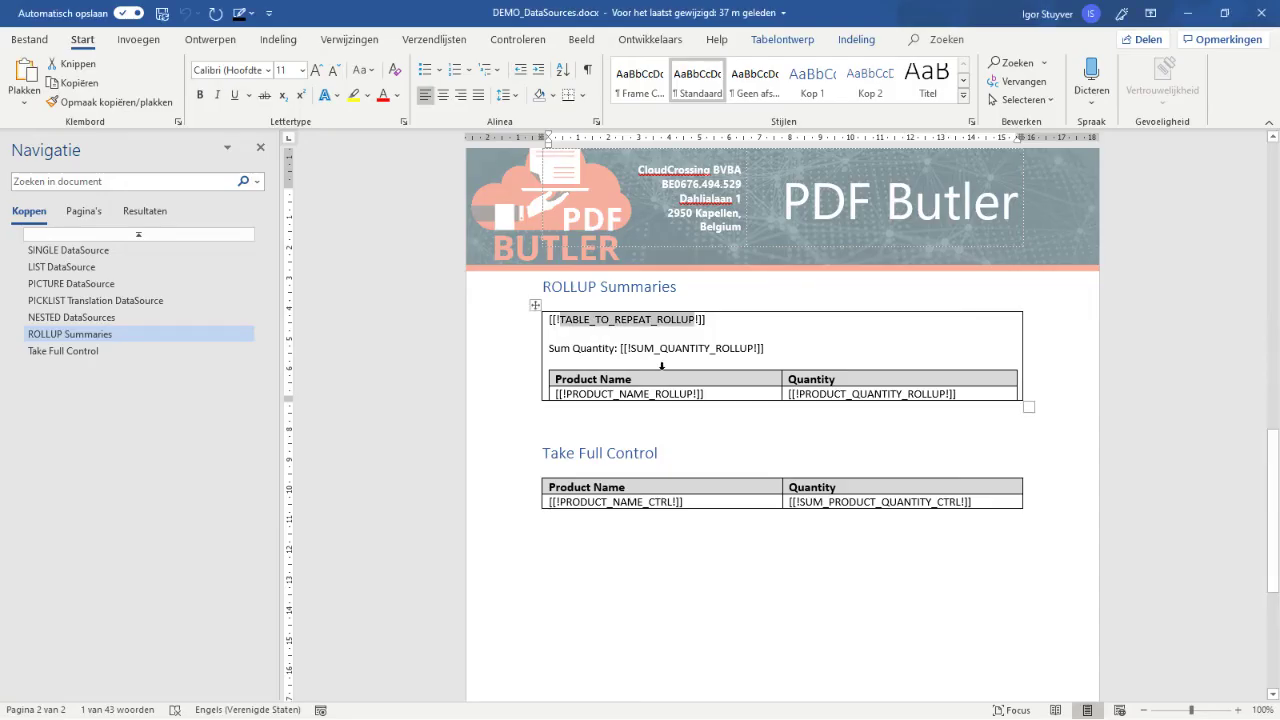
pyautogui.moveTo(556, 394); pyautogui.dragTo(693, 394)
pyautogui.hotkey('ctrl', 'c')
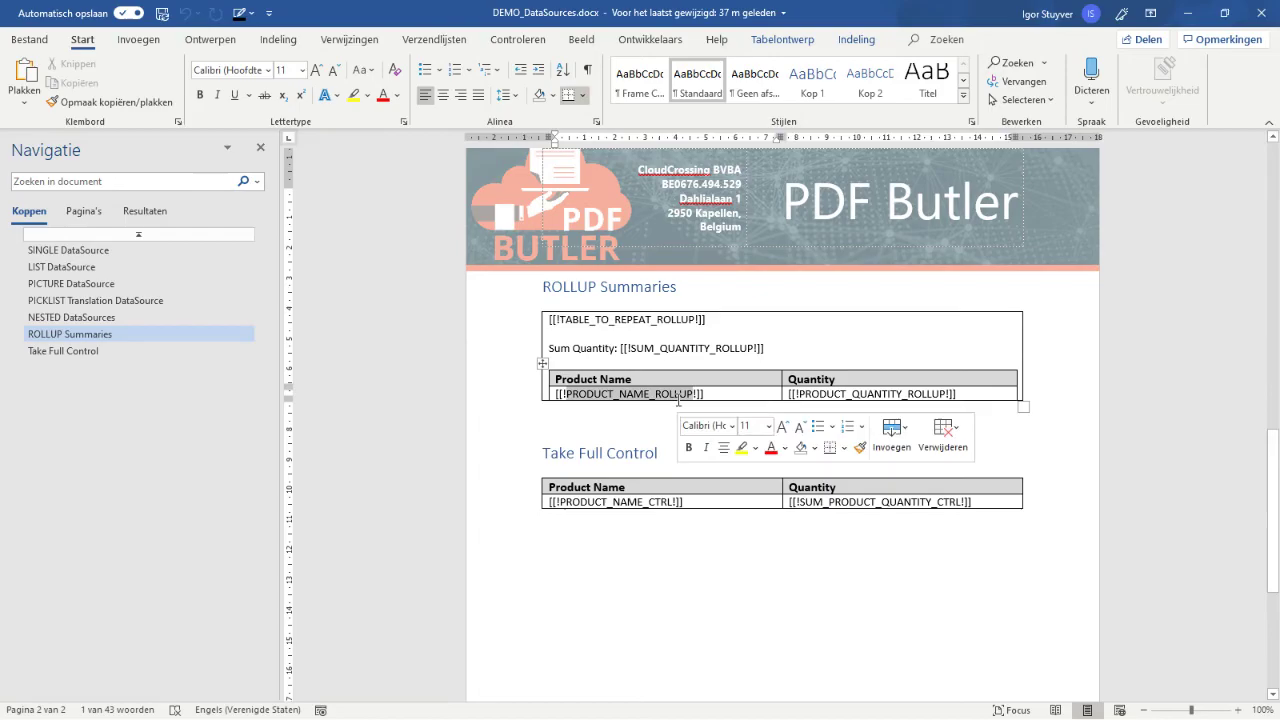
pyautogui.hotkey('alt', 'Tab')
# Add table row 'TR PRODUCT_NAME_ROLLUP' over the Nested Options datasource.
pyautogui.click(370, 173)
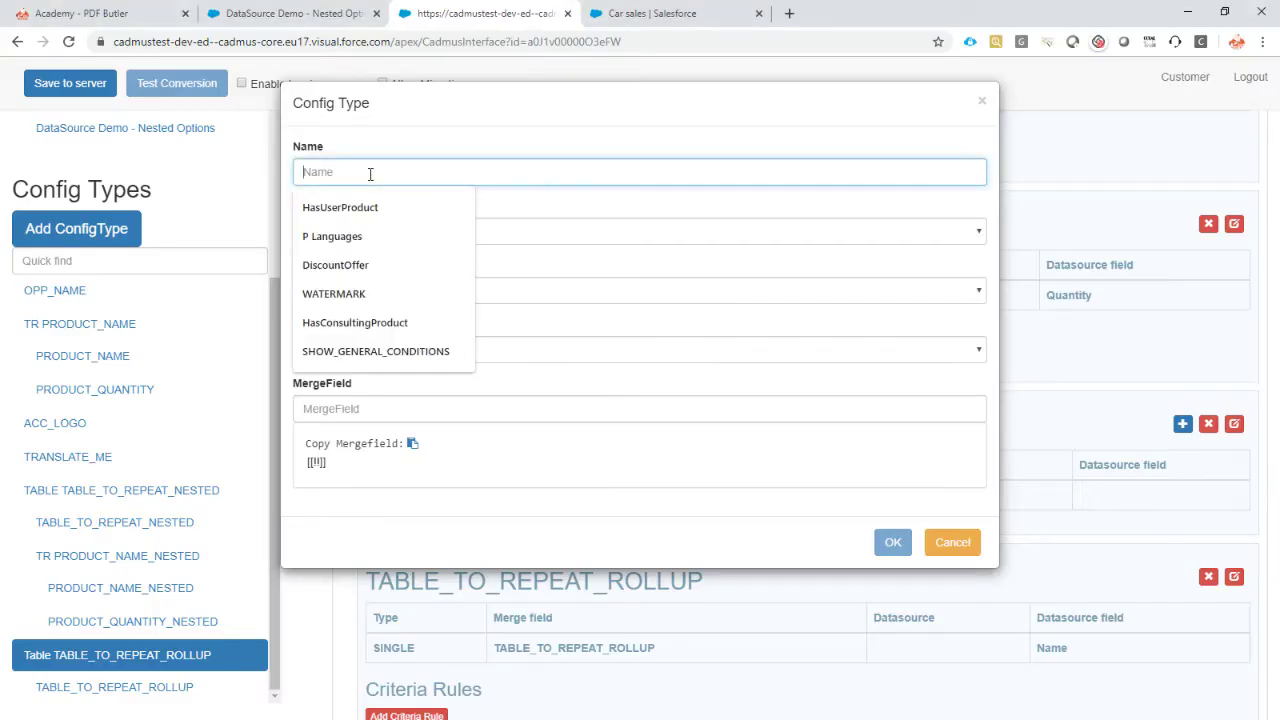
pyautogui.write('TR')
pyautogui.hotkey('ctrl', 'v')
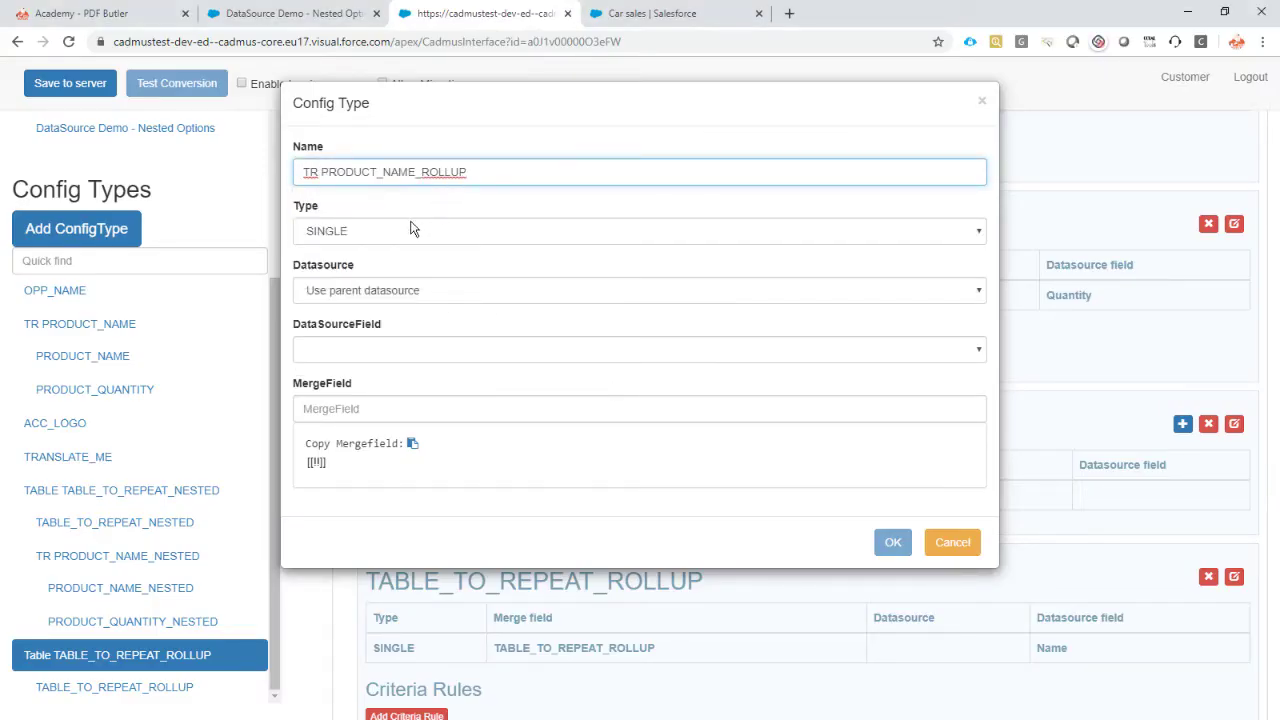
pyautogui.click(410, 230)
pyautogui.click(390, 294)
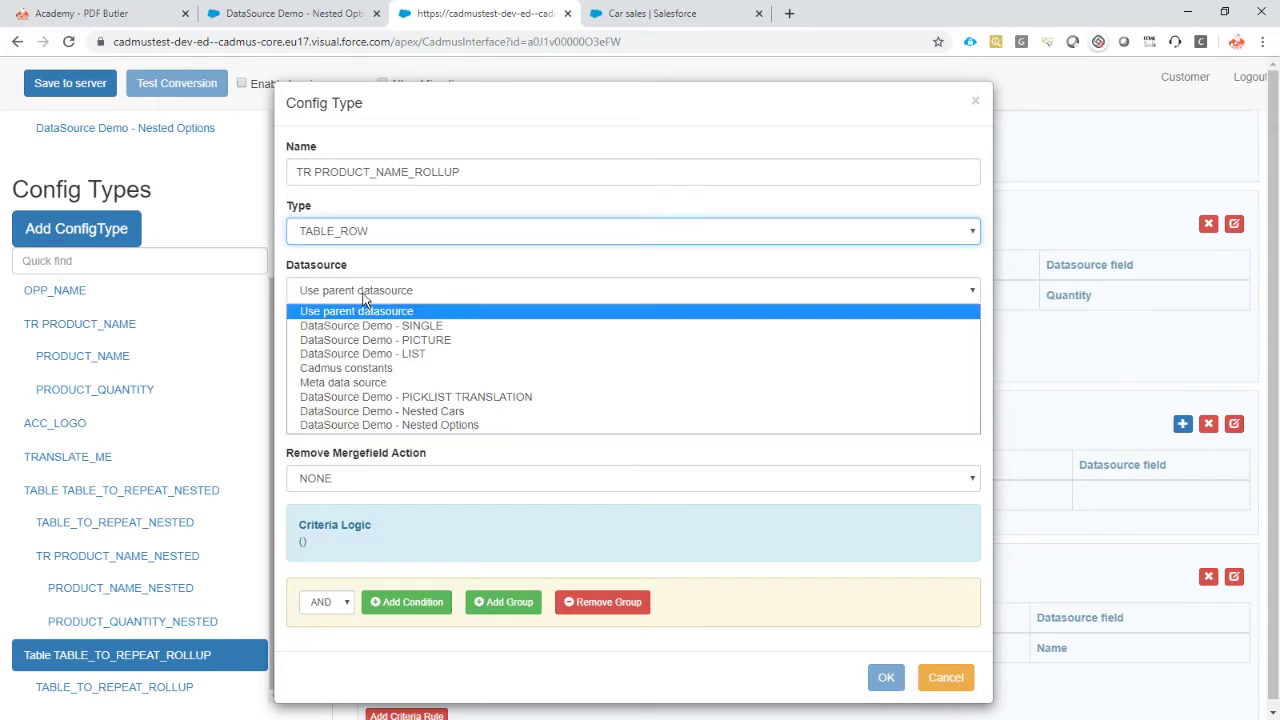
pyautogui.click(472, 424)
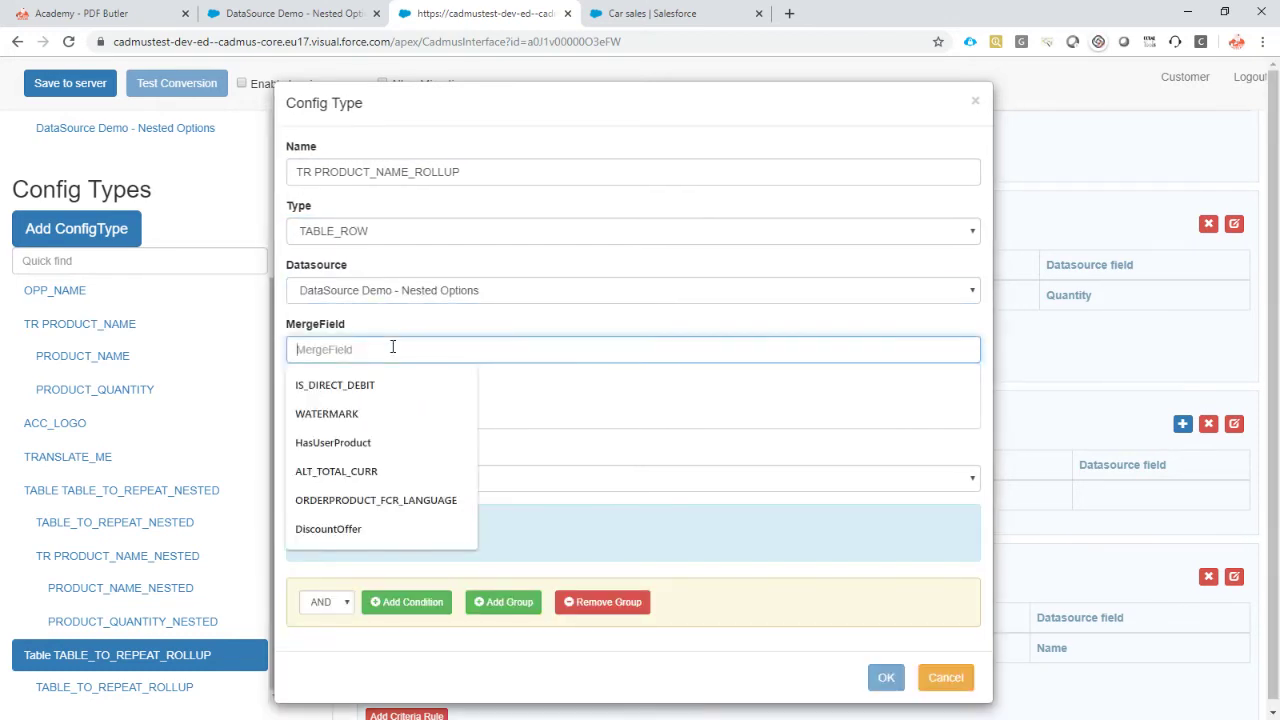
pyautogui.hotkey('ctrl', 'v')
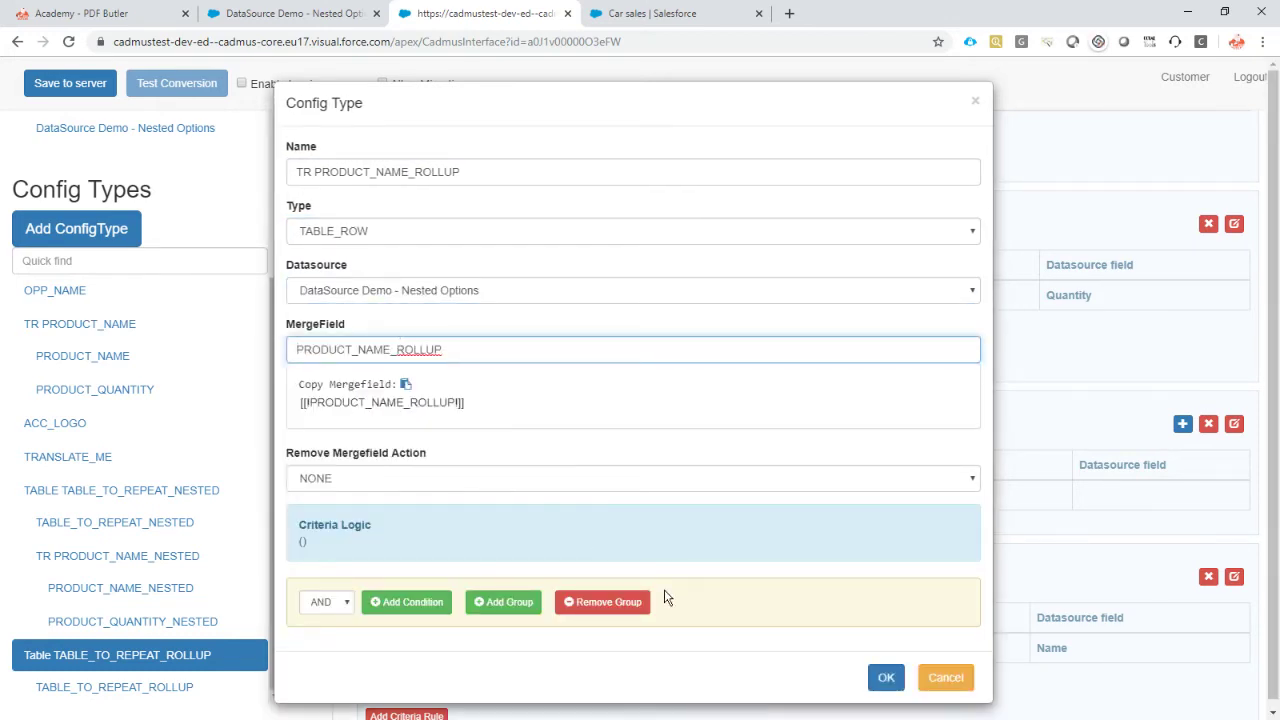
pyautogui.click(886, 677)
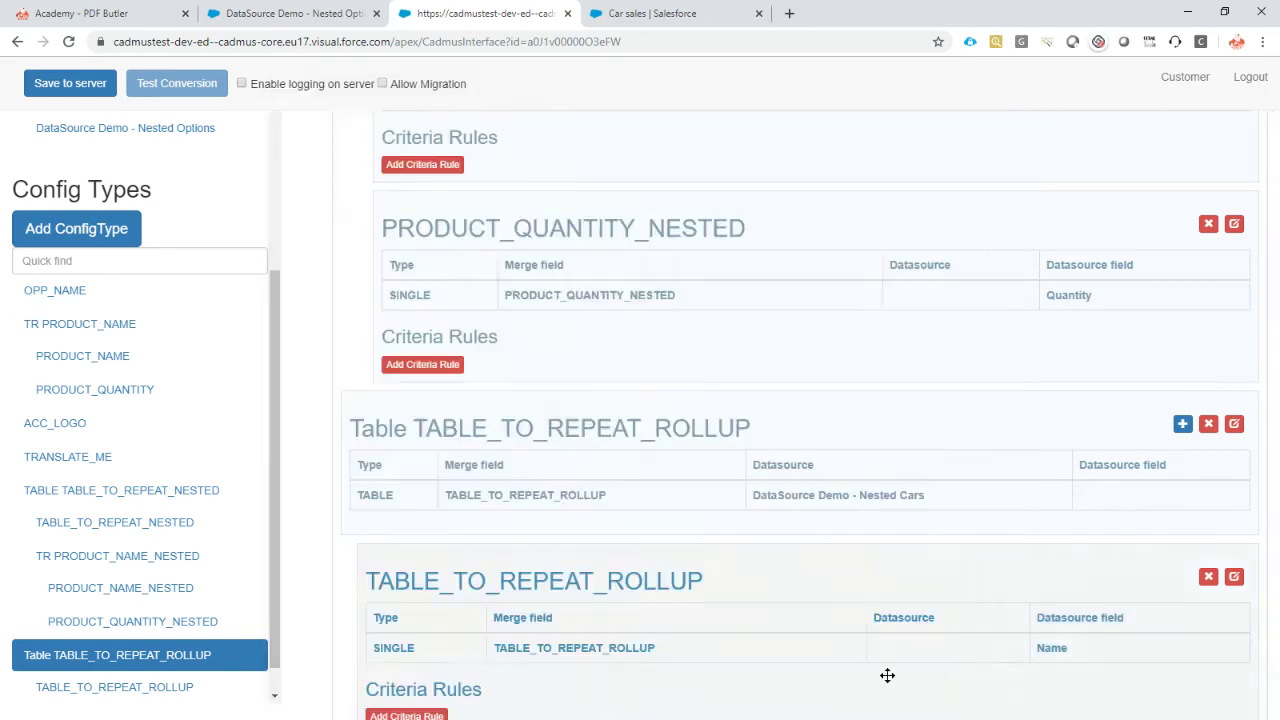
pyautogui.scroll(-1, 803, 531)
pyautogui.scroll(-2, 803, 531)
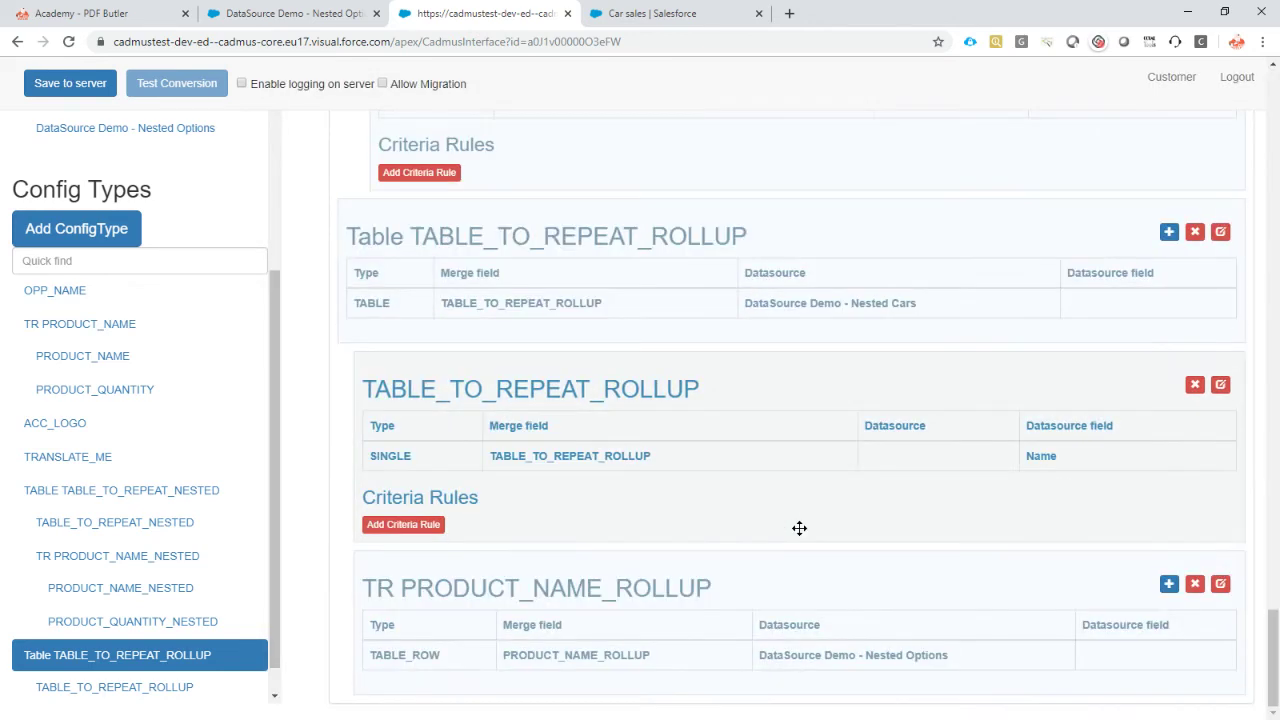
# Add field PRODUCT_NAME_ROLLUP to the row, showing the product Name.
pyautogui.click(1169, 583)
pyautogui.click(361, 171)
pyautogui.hotkey('ctrl', 'v')
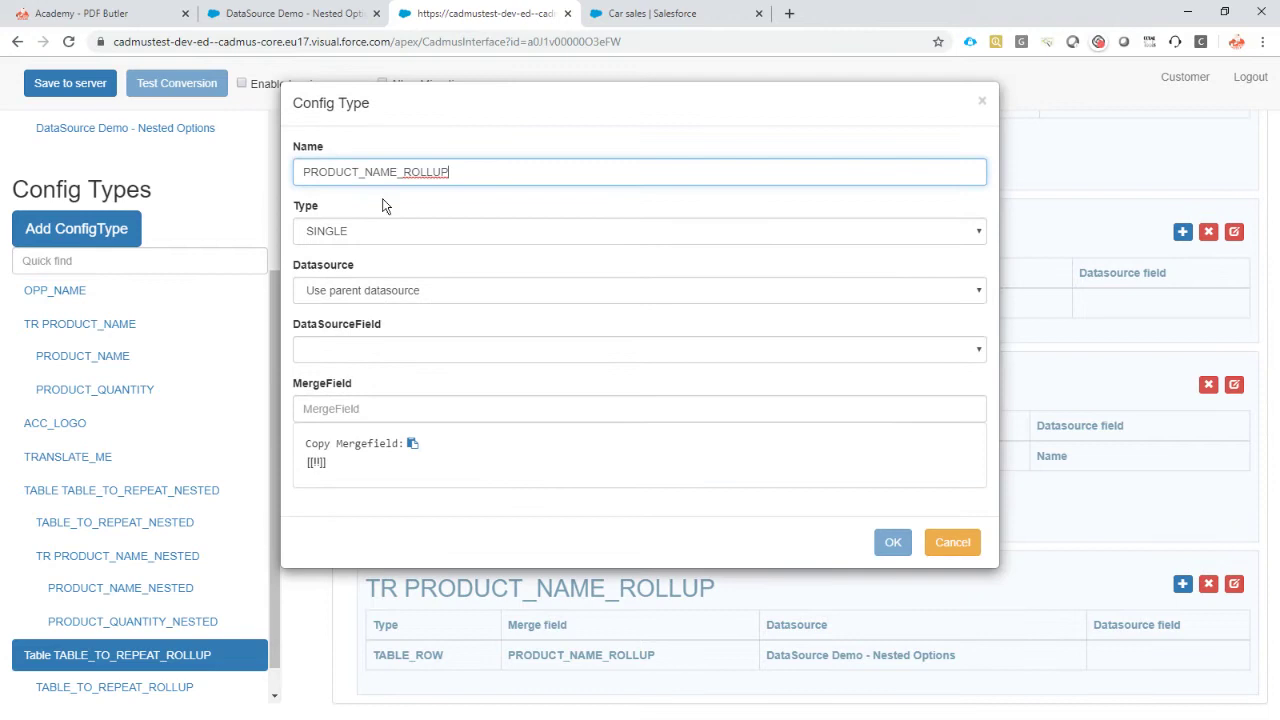
pyautogui.click(357, 349)
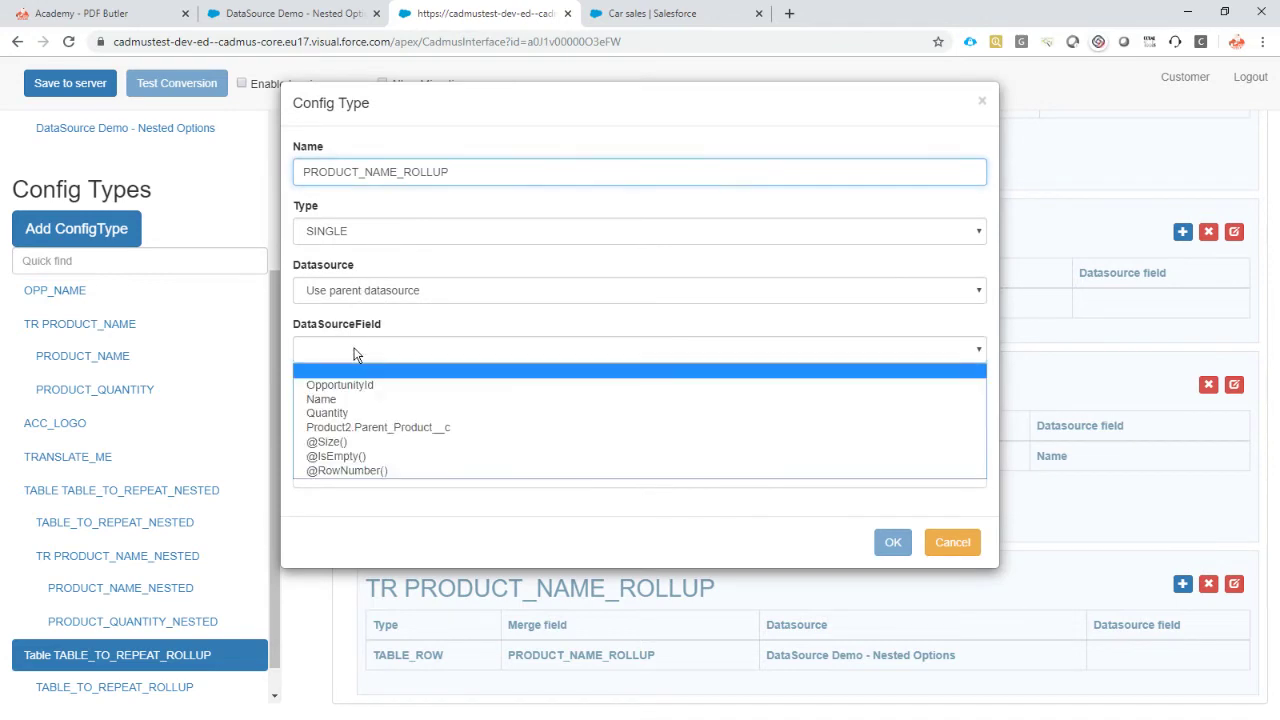
pyautogui.click(387, 396)
pyautogui.click(686, 409)
pyautogui.hotkey('ctrl', 'v')
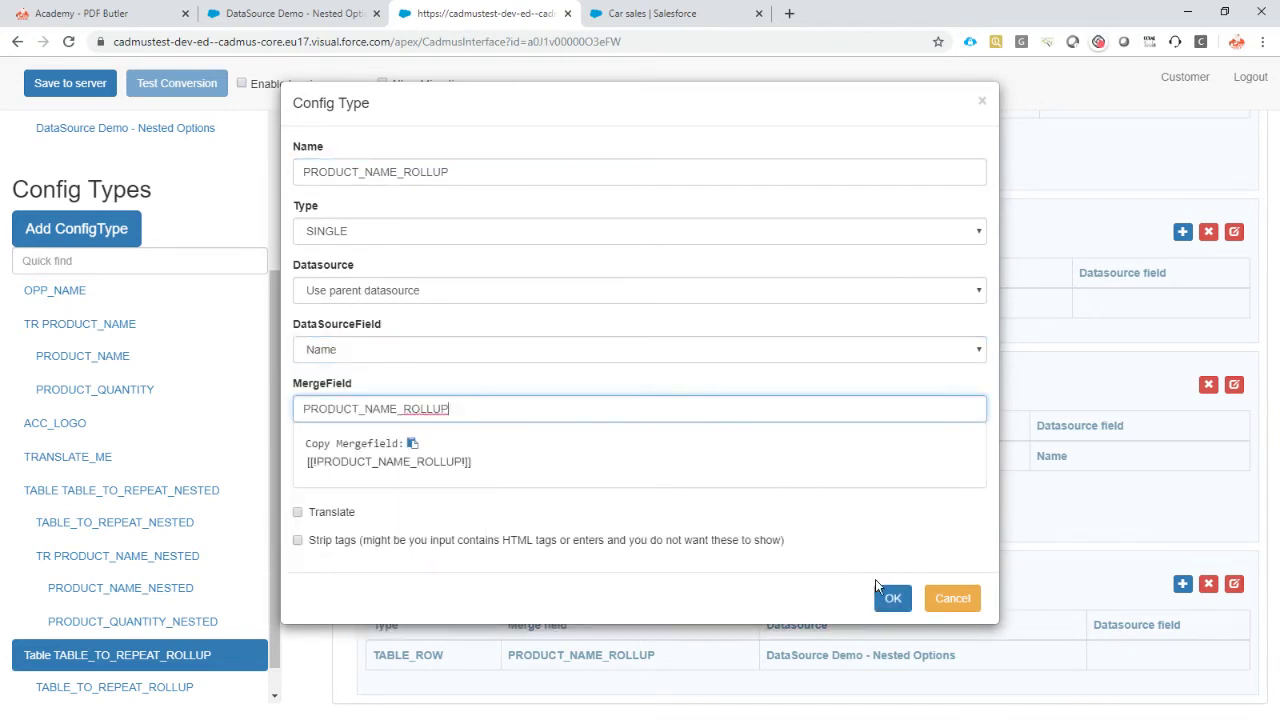
pyautogui.click(880, 592)
pyautogui.scroll(-2, 1100, 540)
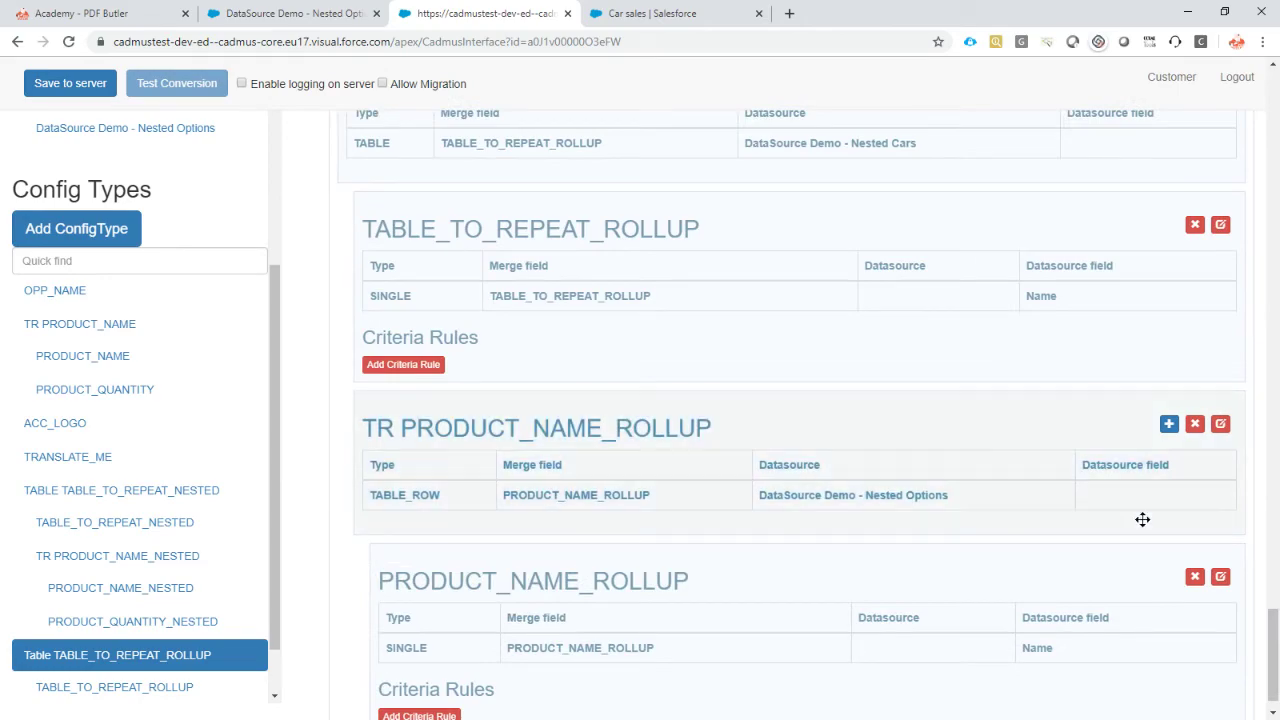
# Copy the PRODUCT_QUANTITY_ROLLUP placeholder from the Word template for a new row field.
pyautogui.click(1180, 424)
pyautogui.hotkey('alt', 'Tab')
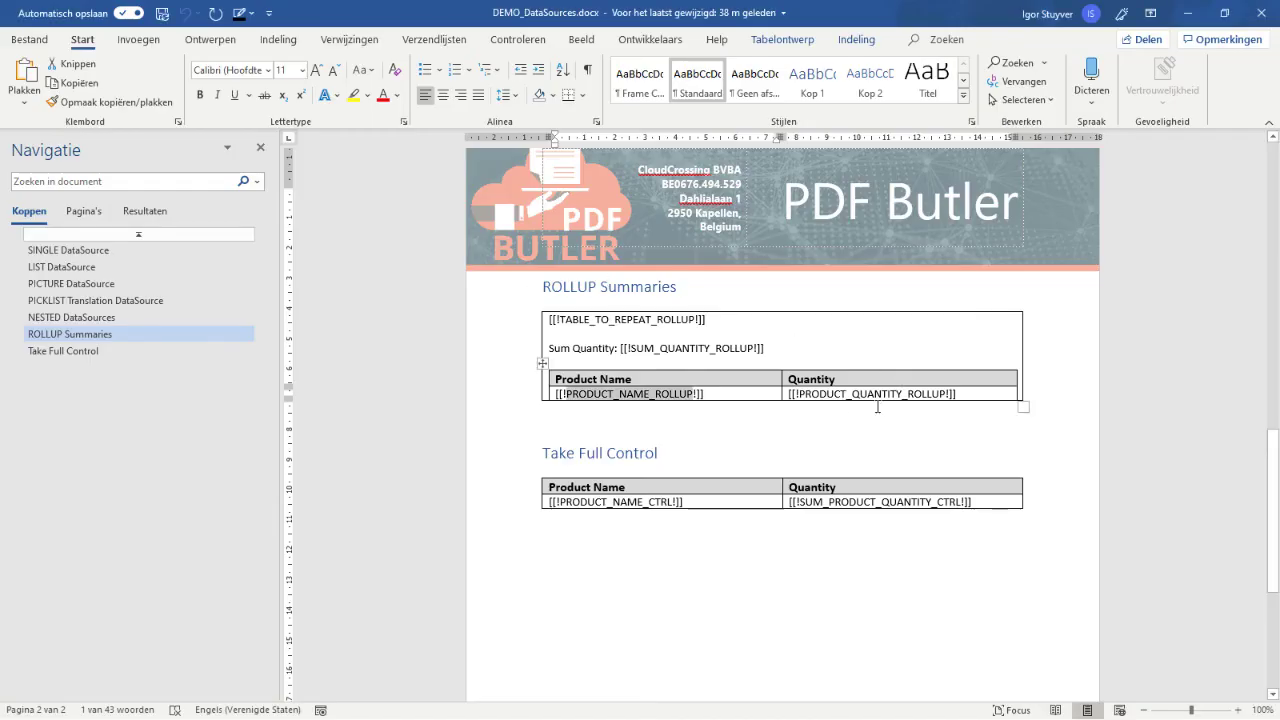
pyautogui.moveTo(798, 394); pyautogui.dragTo(948, 394)
pyautogui.hotkey('ctrl', 'c')
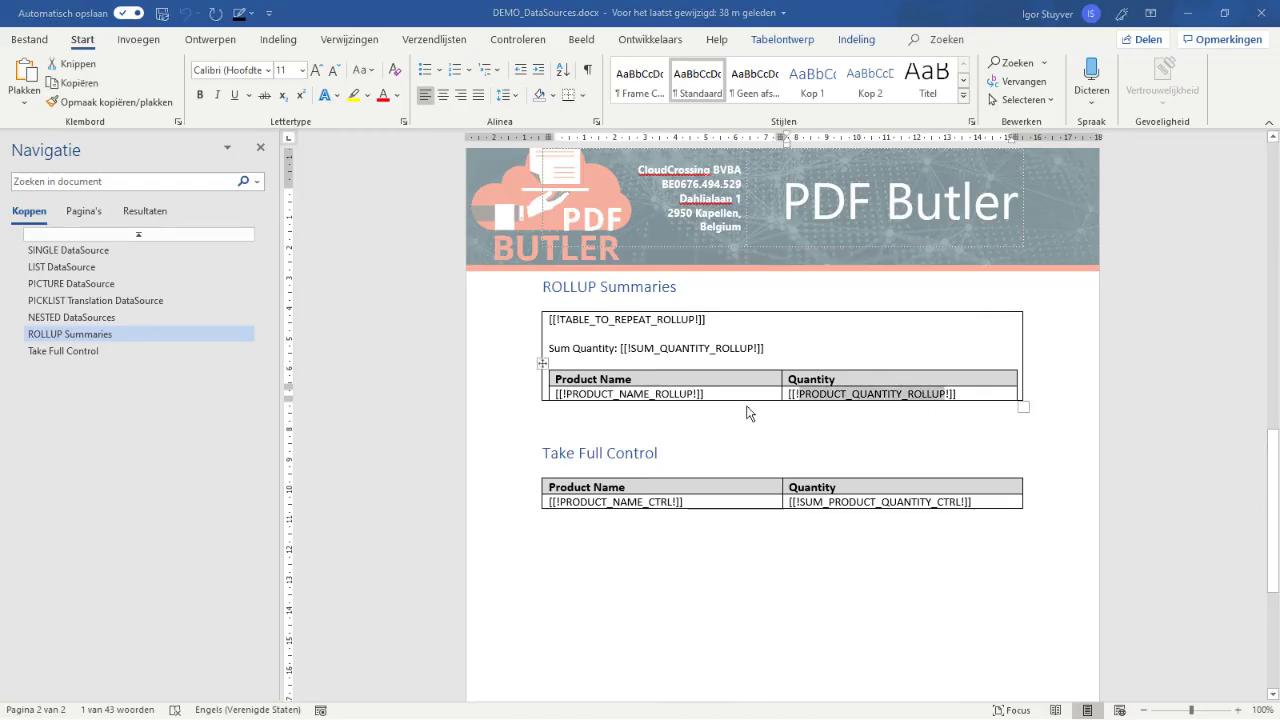
pyautogui.hotkey('alt', 'Tab')
# Add field PRODUCT_QUANTITY_ROLLUP mapped to Quantity with no formatting.
pyautogui.click(370, 175)
pyautogui.hotkey('ctrl', 'v')
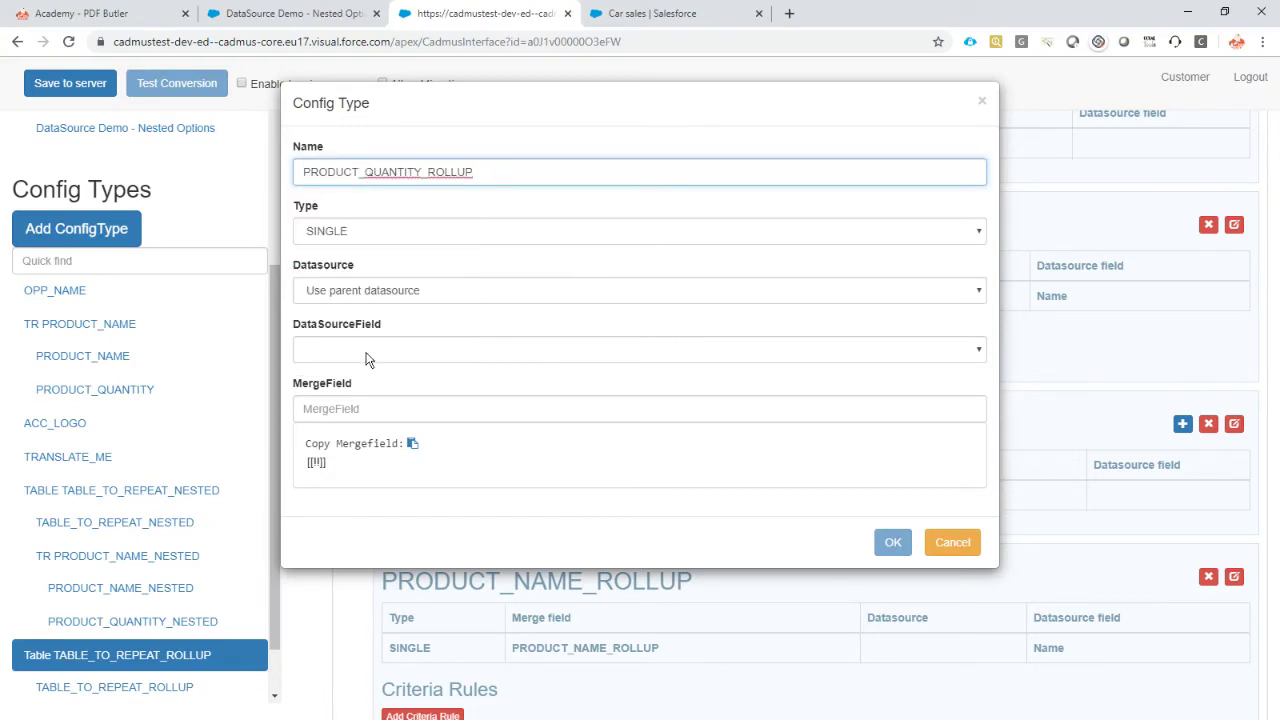
pyautogui.click(368, 352)
pyautogui.click(388, 413)
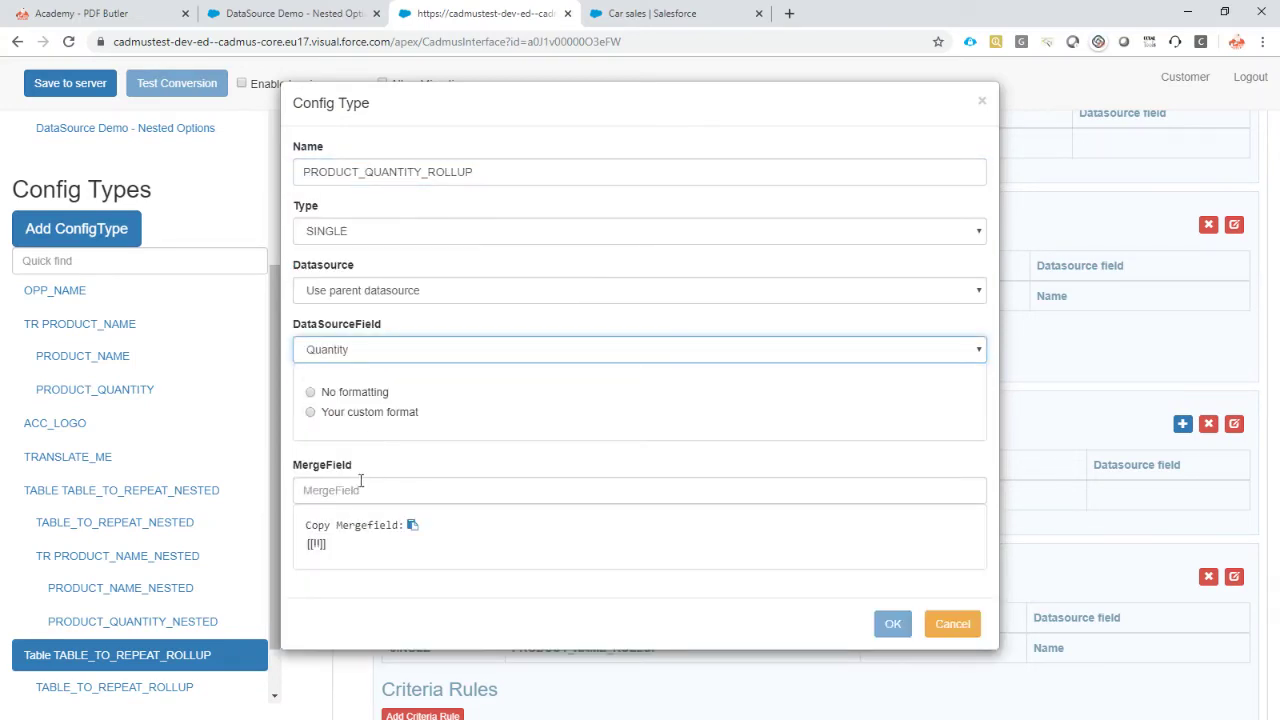
pyautogui.click(348, 414)
pyautogui.click(354, 490)
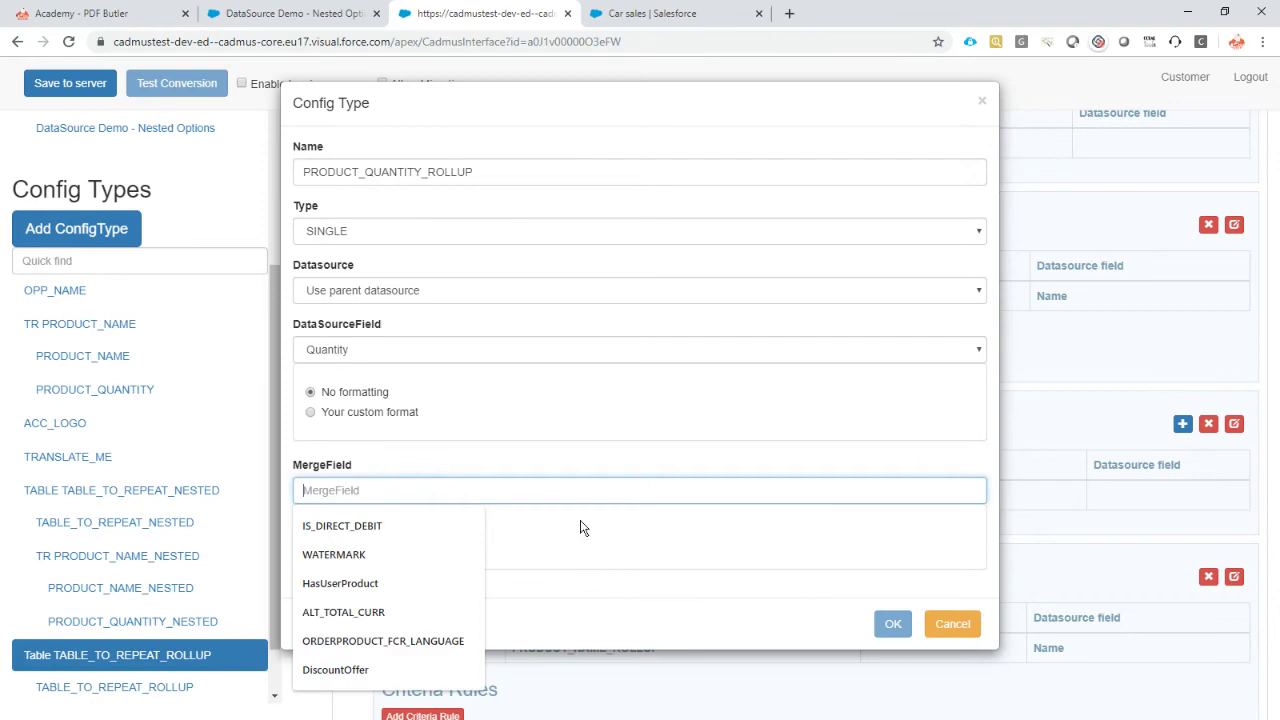
pyautogui.hotkey('ctrl', 'v')
pyautogui.click(890, 623)
pyautogui.scroll(-1, 808, 504)
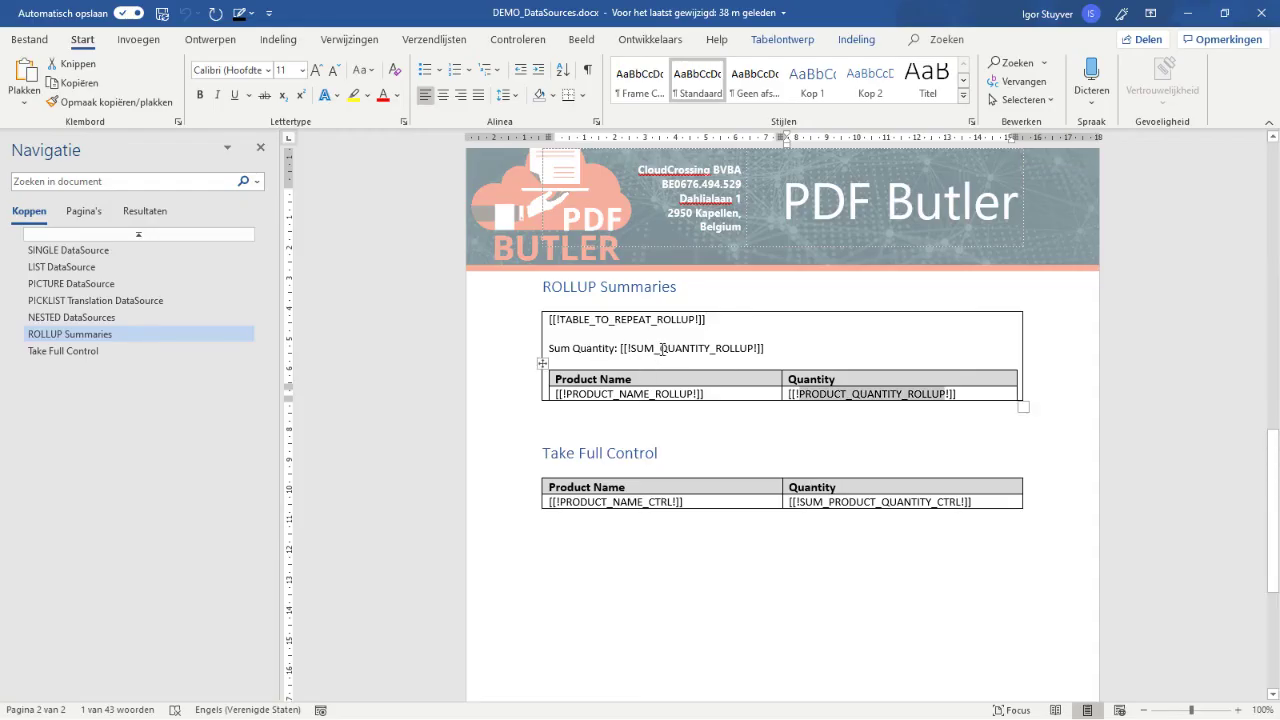
pyautogui.moveTo(630, 348); pyautogui.dragTo(754, 350)
pyautogui.hotkey('ctrl', 'c')
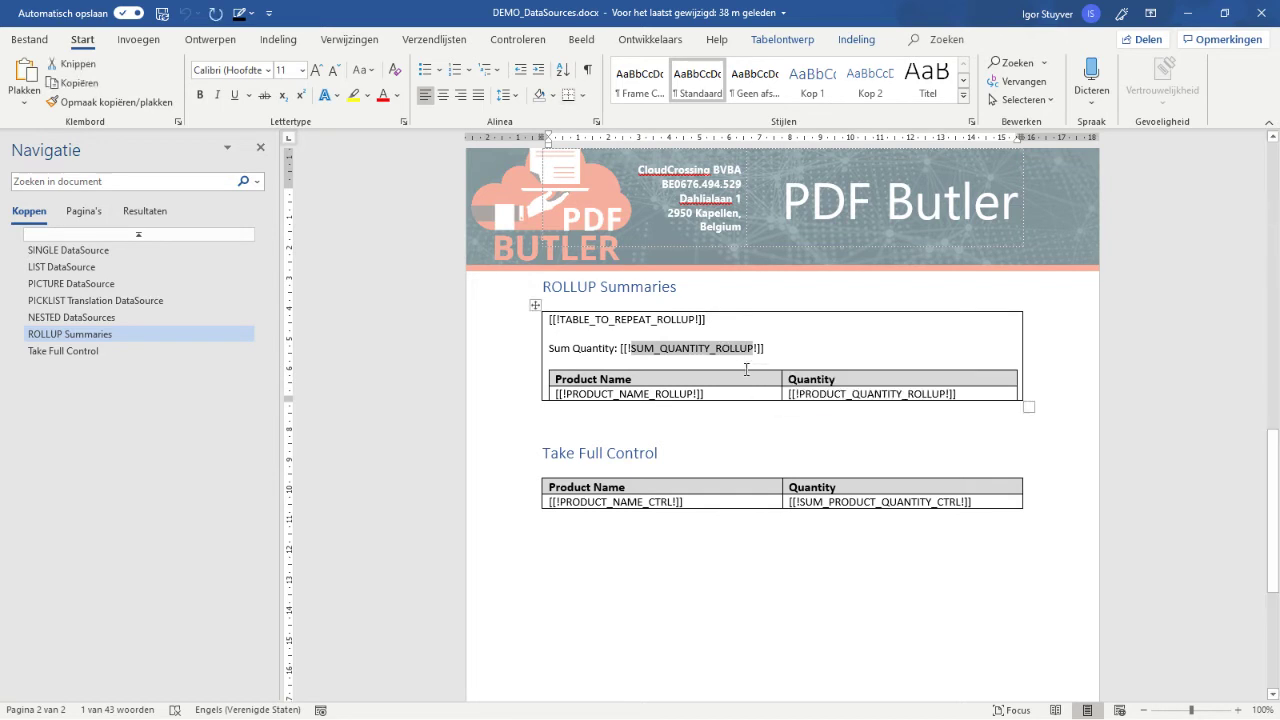
pyautogui.click(860, 397)
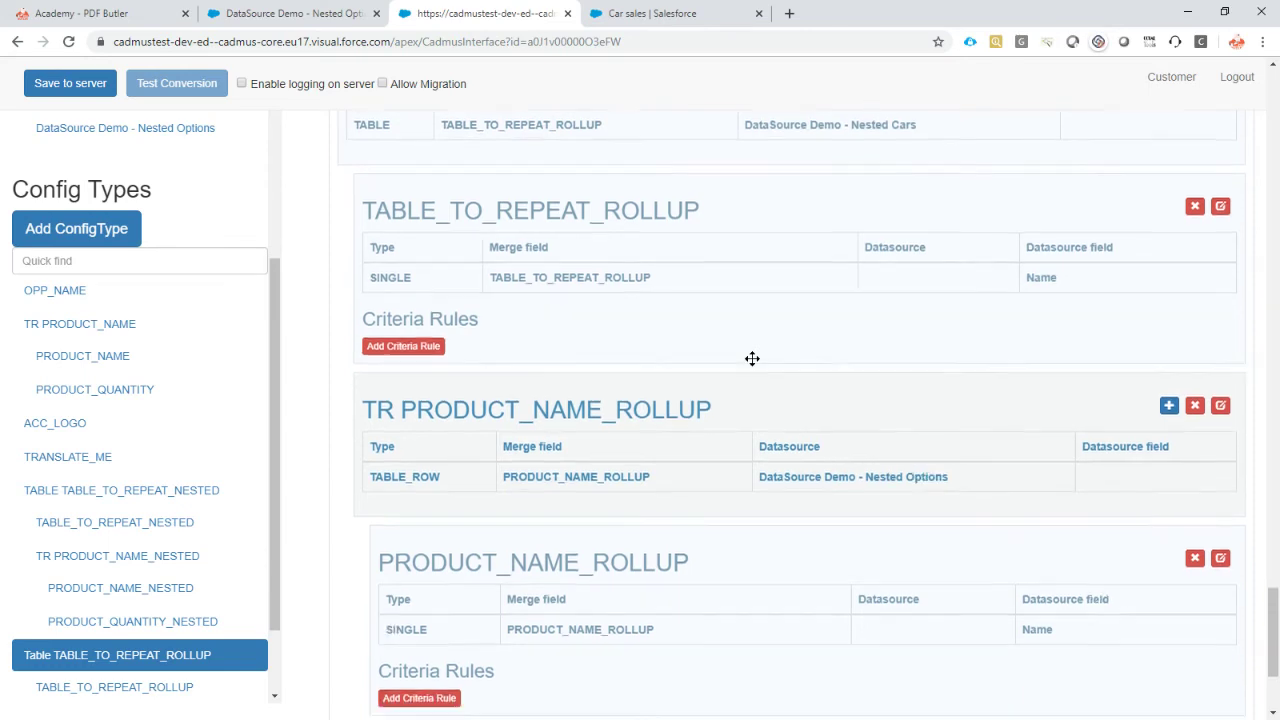
# Point out the Table TABLE_TO_REPEAT_ROLLUP heading and its TABLE type.
pyautogui.scroll(1, 752, 358)
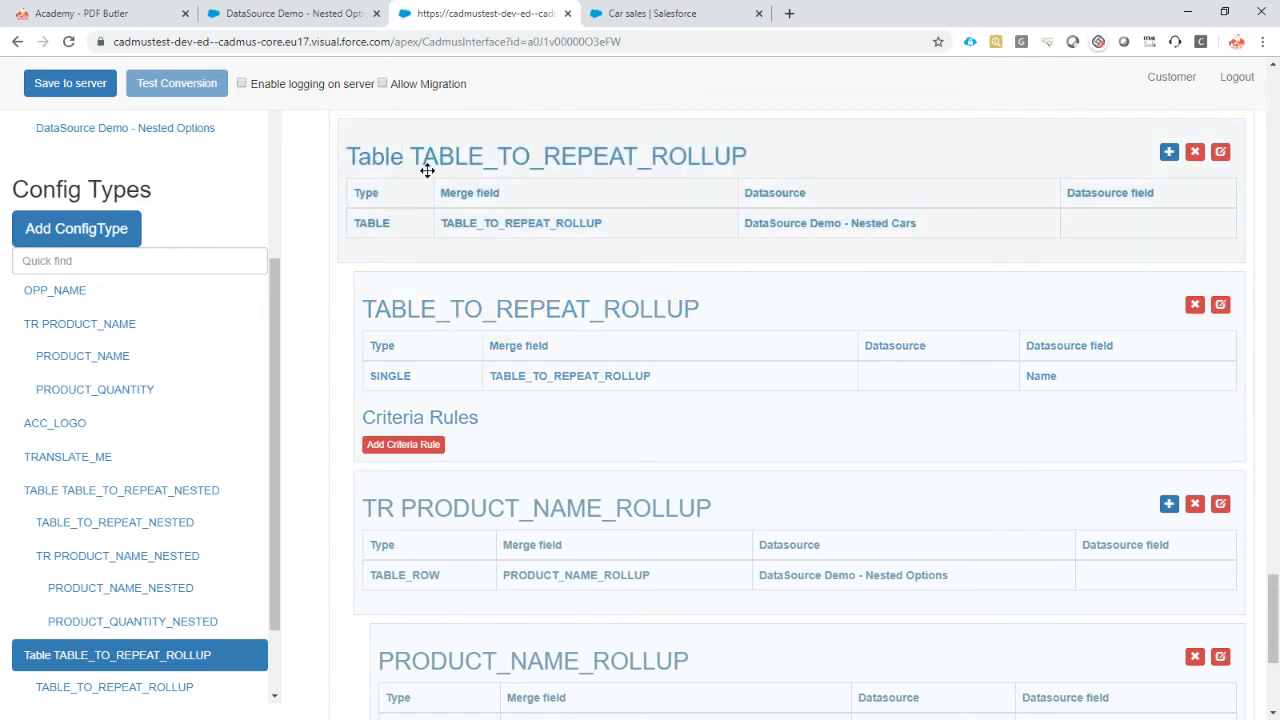
pyautogui.tripleClick(369, 157)
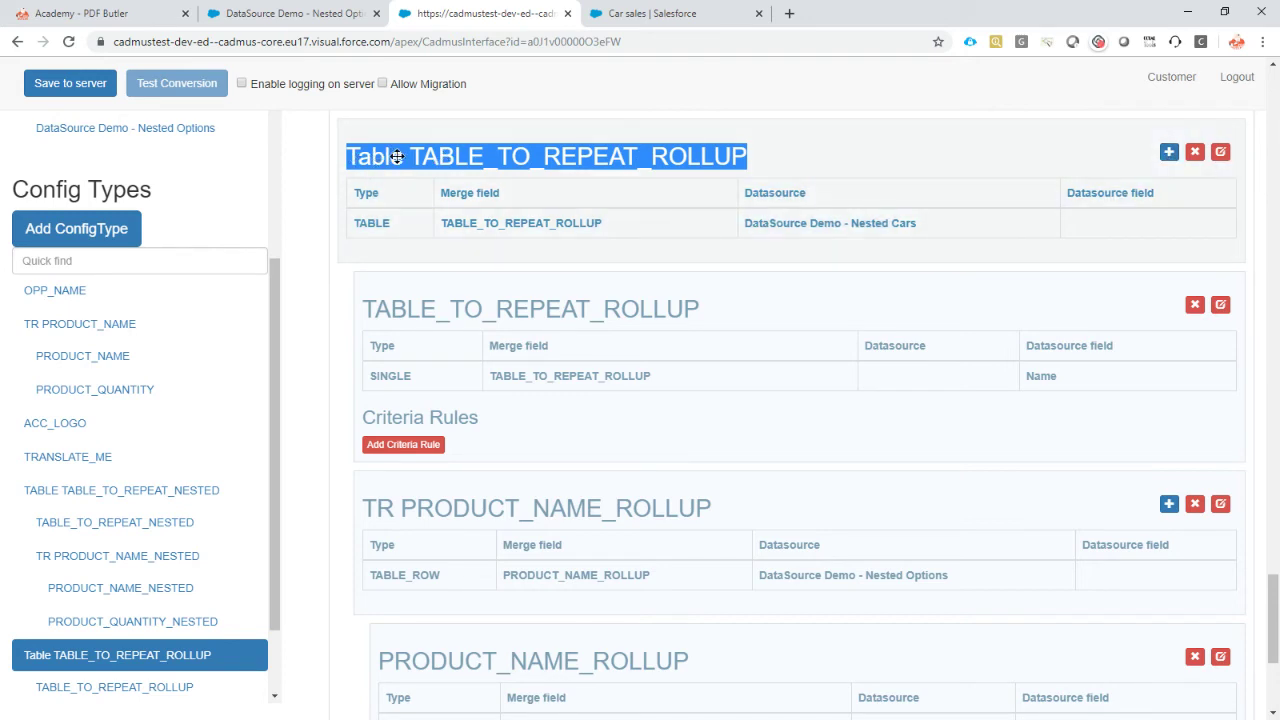
pyautogui.doubleClick(378, 222)
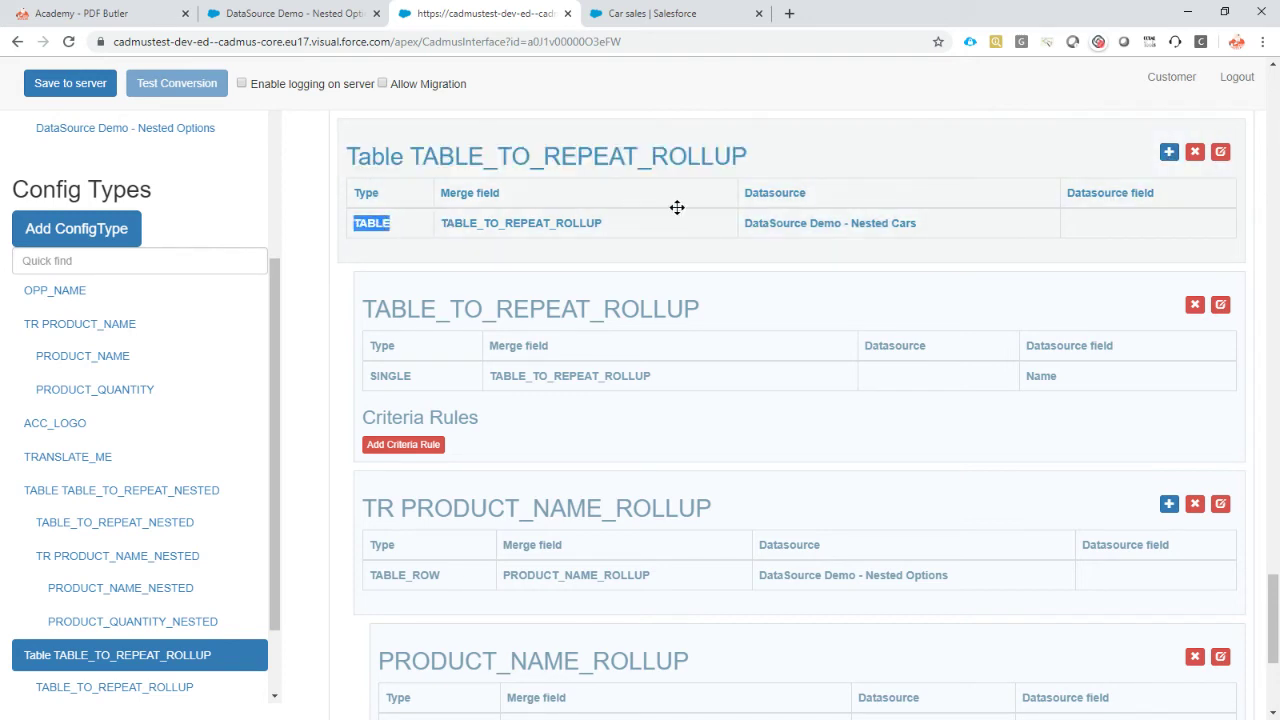
pyautogui.click(1169, 151)
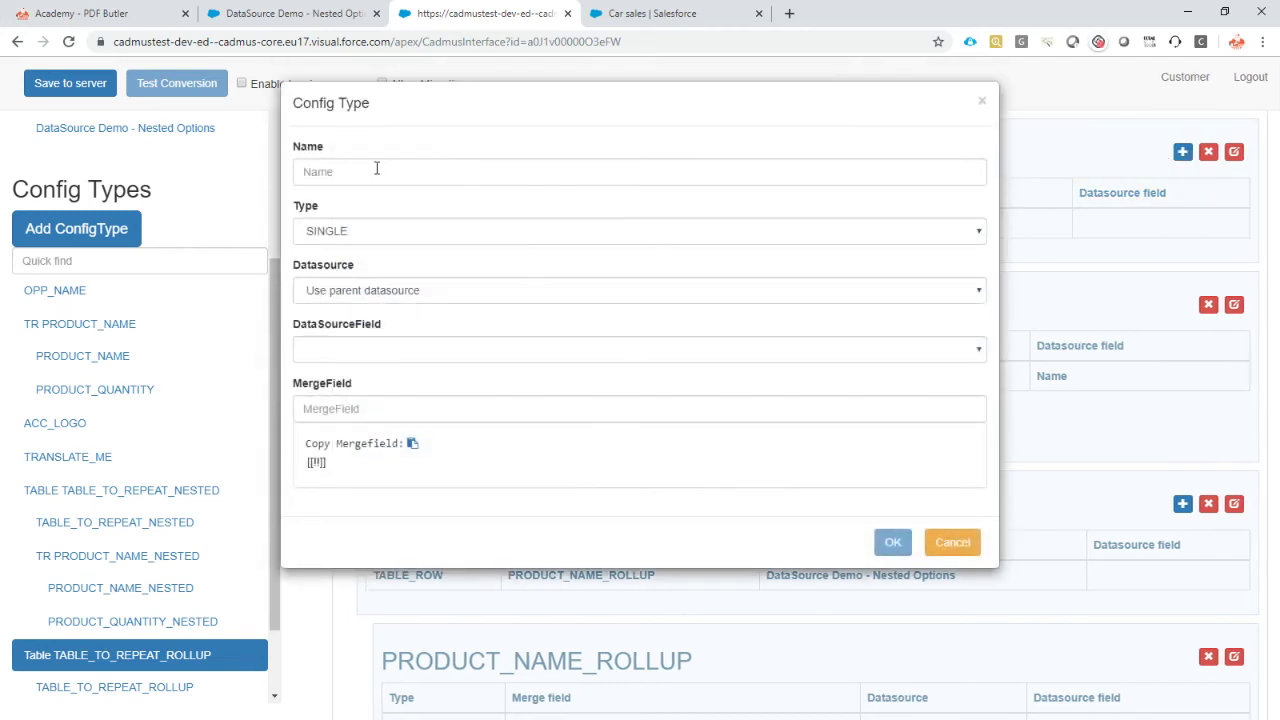
pyautogui.click(376, 168)
pyautogui.write('SUM_QUANTITY_ROLLUP')
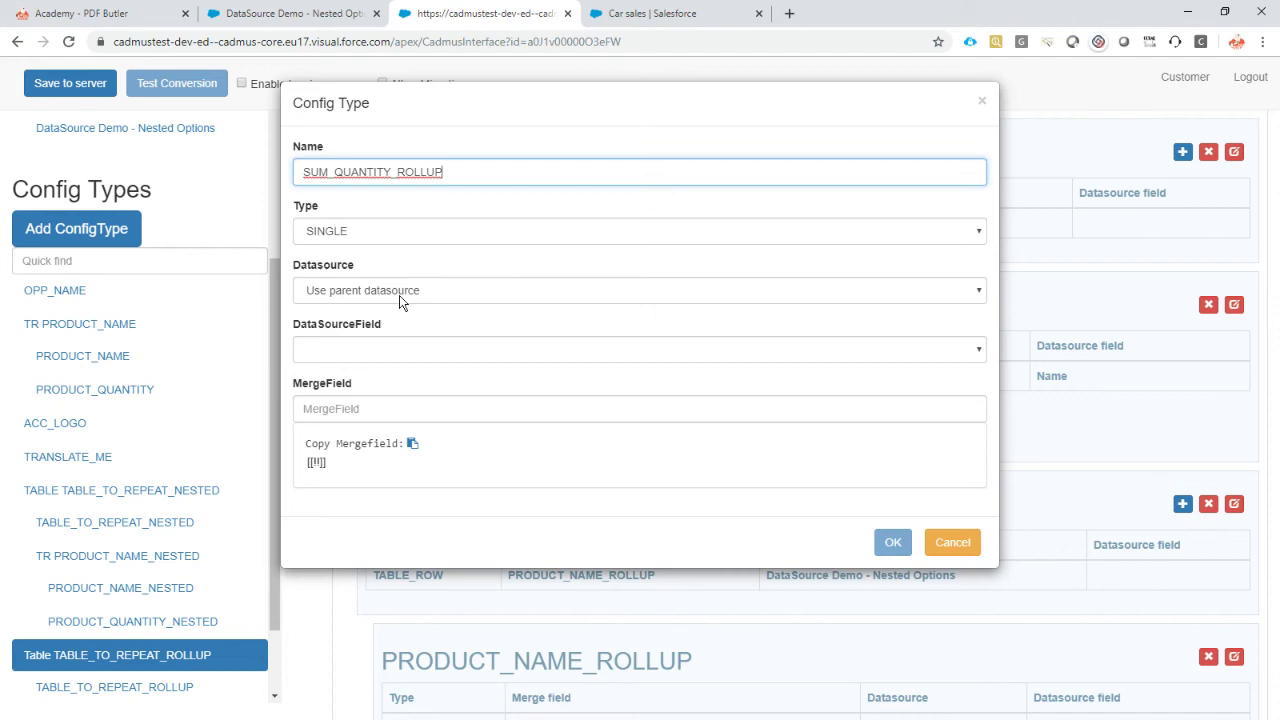
pyautogui.click(391, 349)
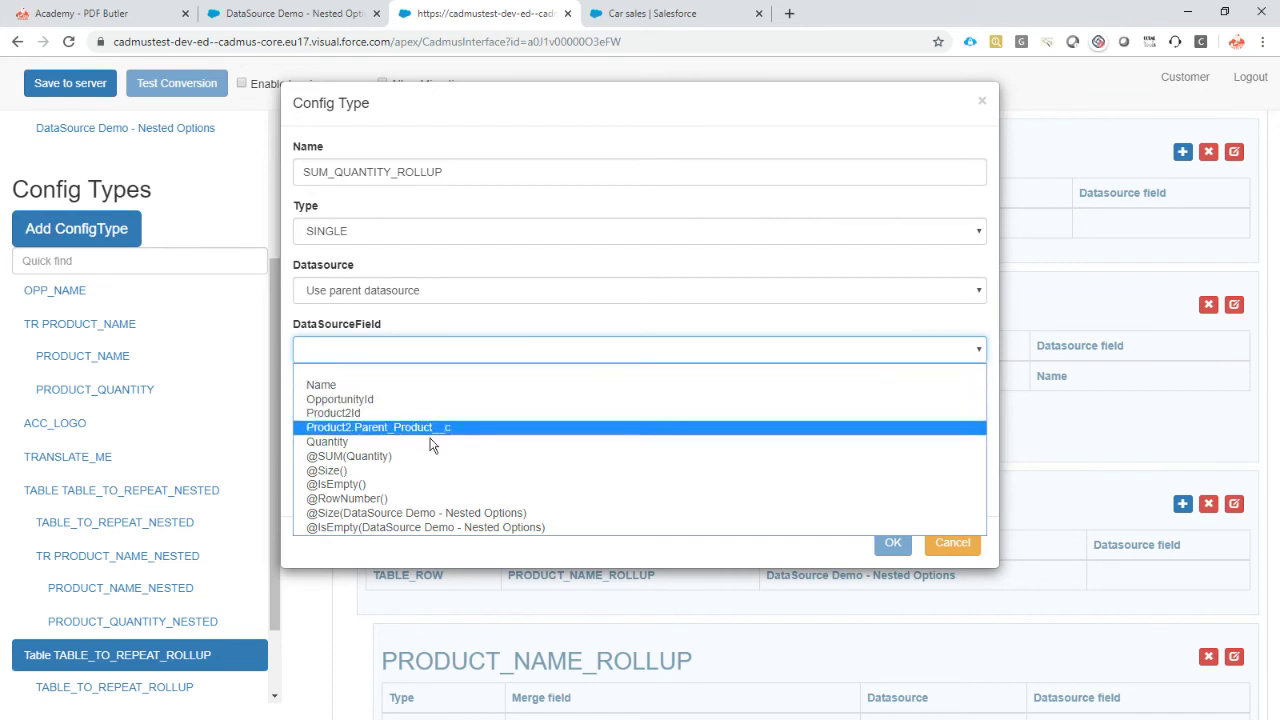
pyautogui.click(355, 458)
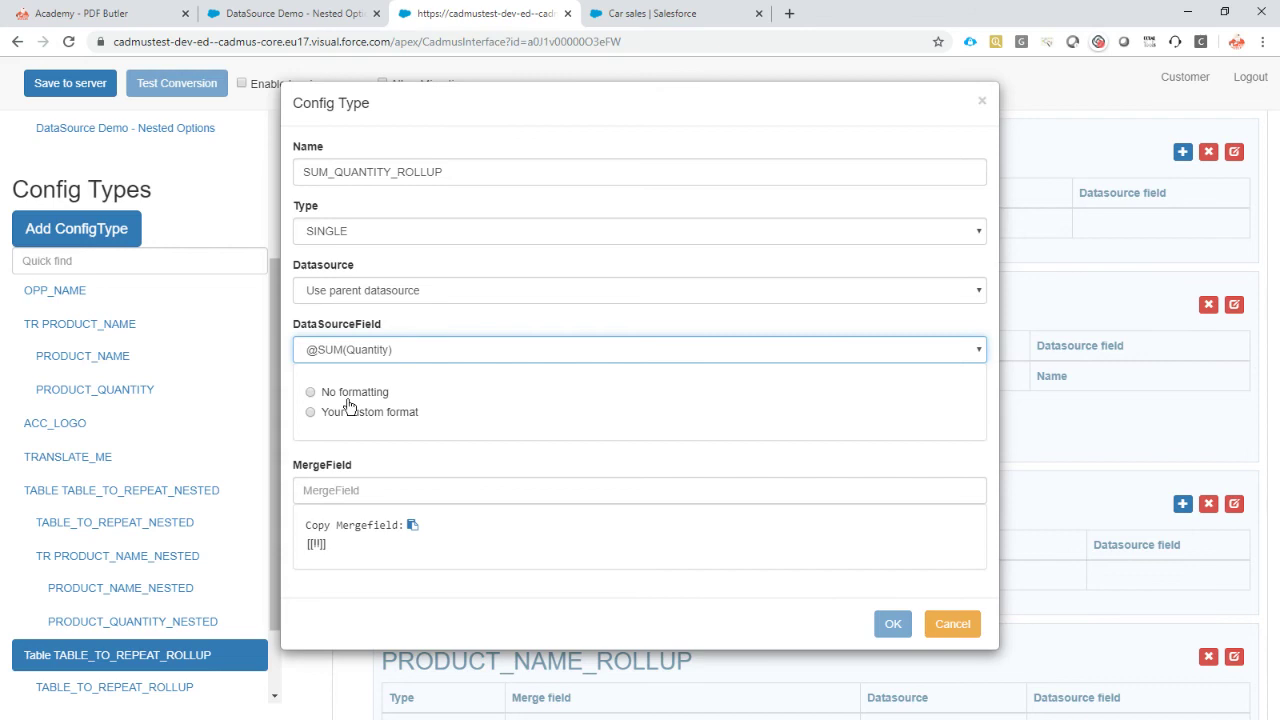
pyautogui.click(344, 394)
pyautogui.click(344, 491)
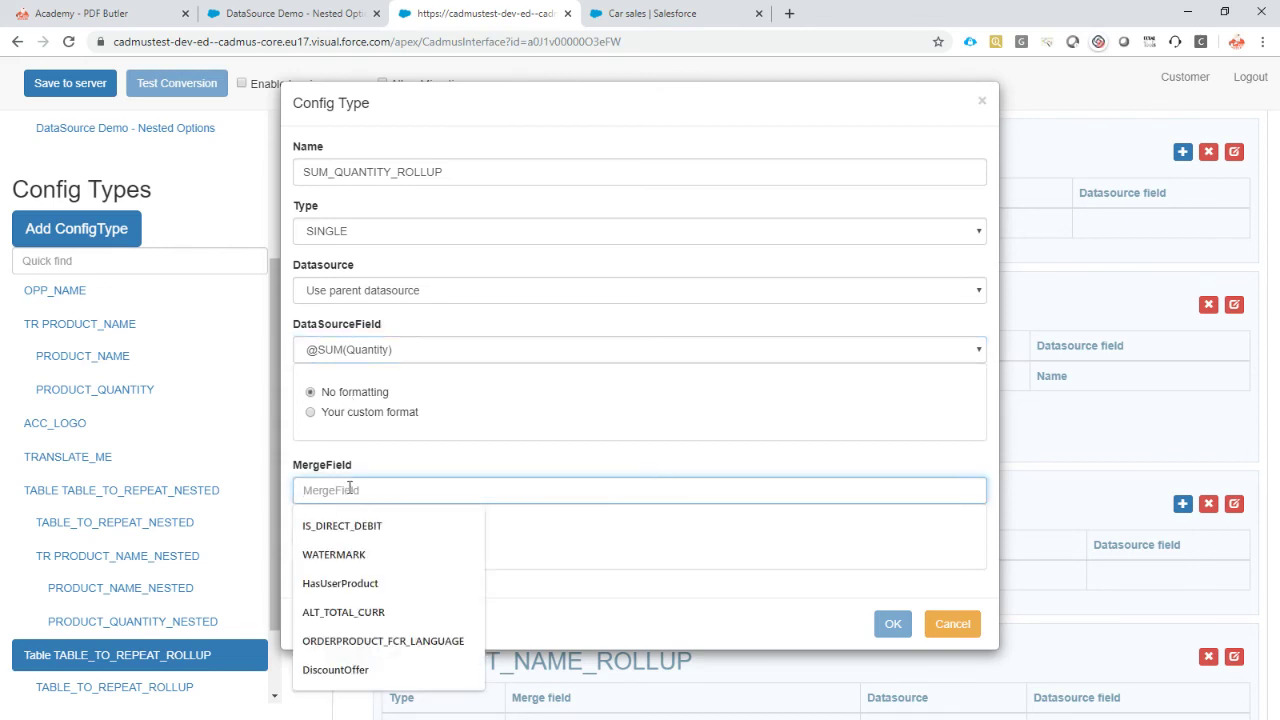
pyautogui.hotkey('ctrl', 'v')
pyautogui.click(905, 624)
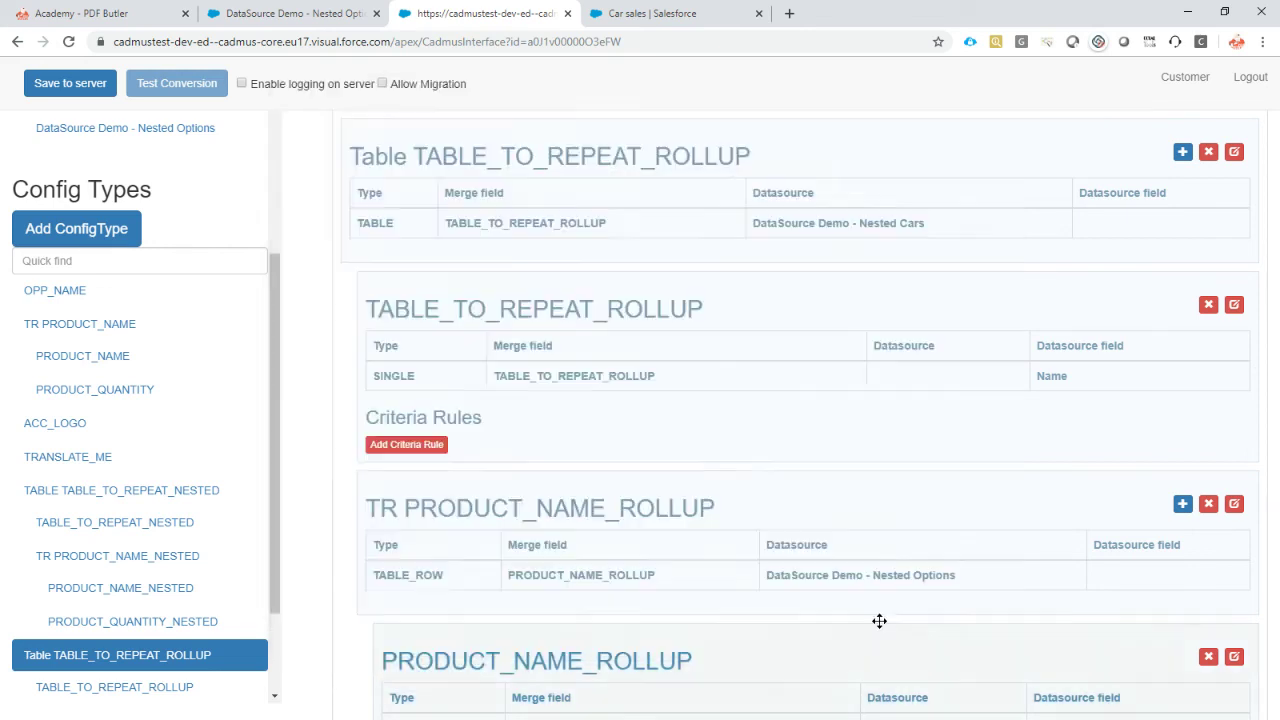
pyautogui.click(87, 86)
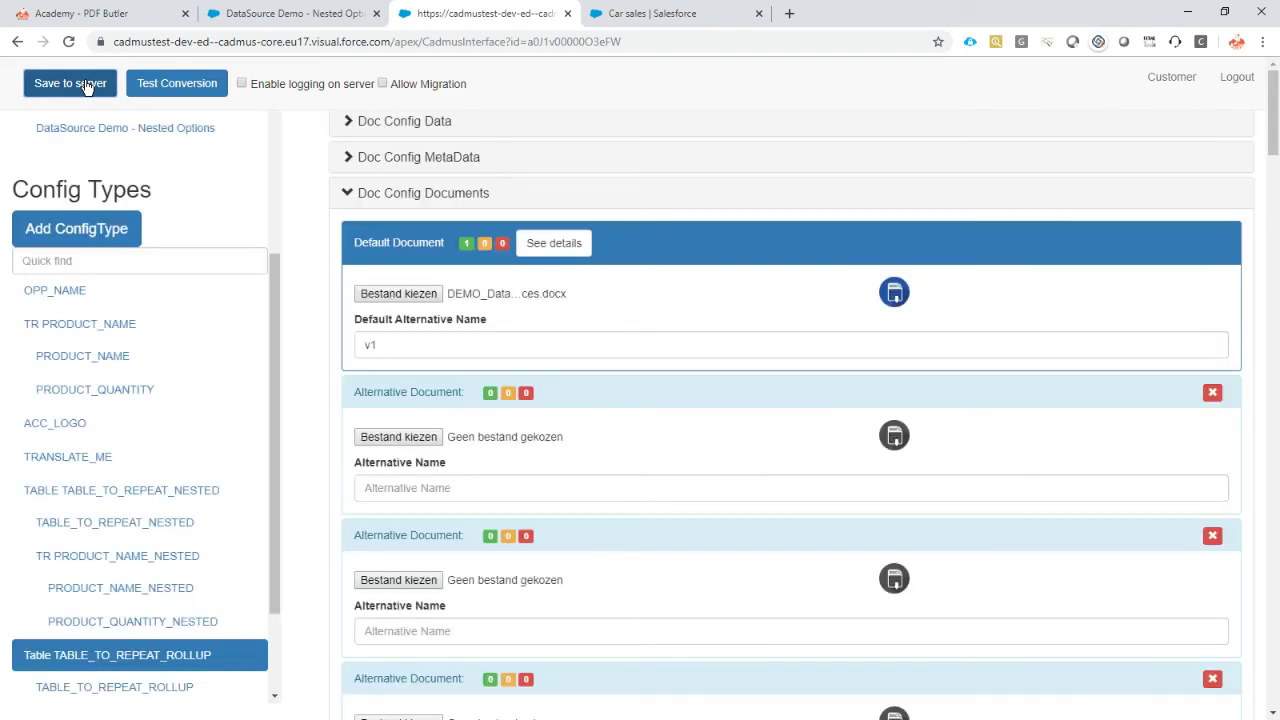
# Close the old preview, generate the DataSources Demo PDF and scroll to ROLLUP Summaries.
pyautogui.click(674, 14)
pyautogui.click(1036, 658)
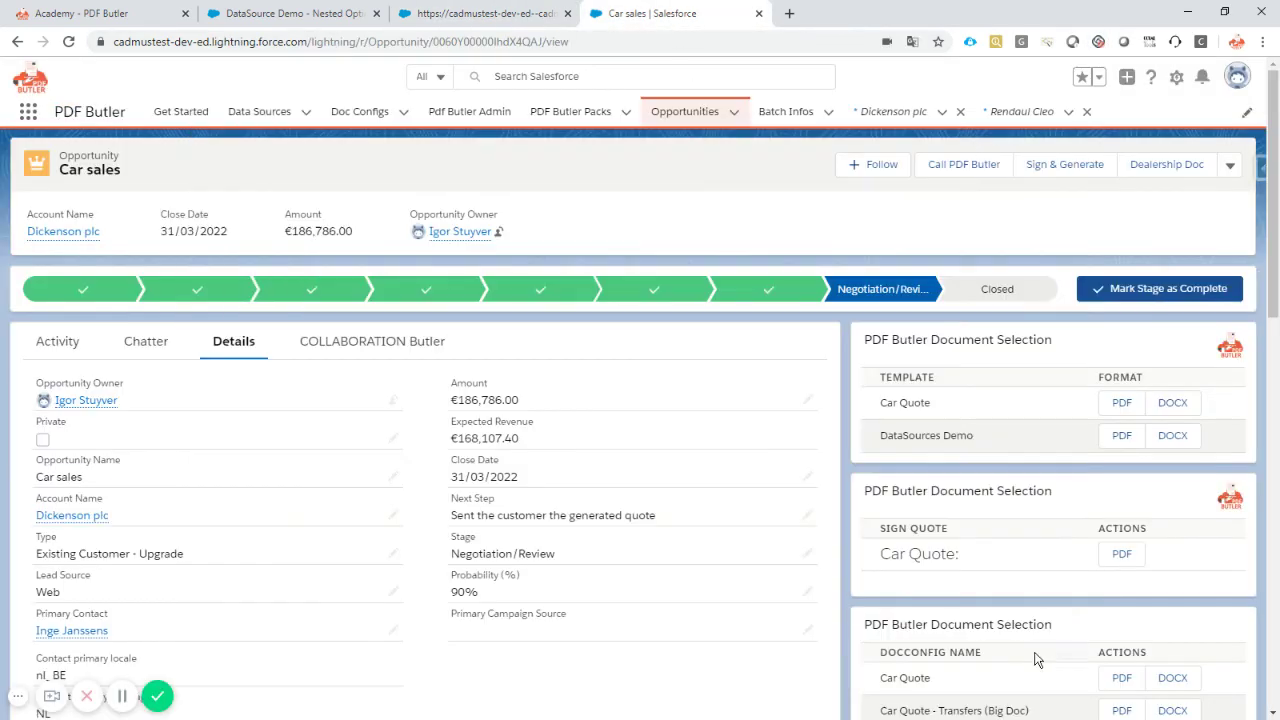
pyautogui.click(1116, 437)
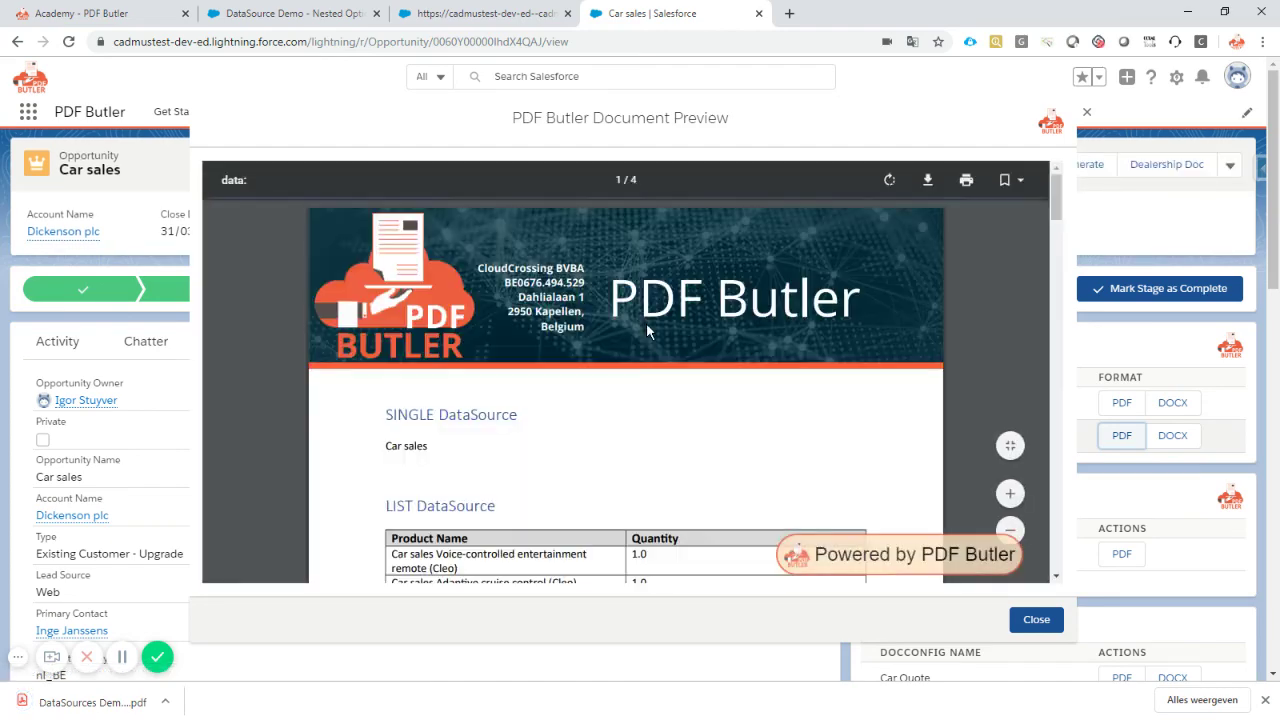
pyautogui.scroll(-2, 646, 322)
pyautogui.scroll(-2, 646, 322)
pyautogui.scroll(-3, 646, 322)
pyautogui.scroll(-4, 646, 322)
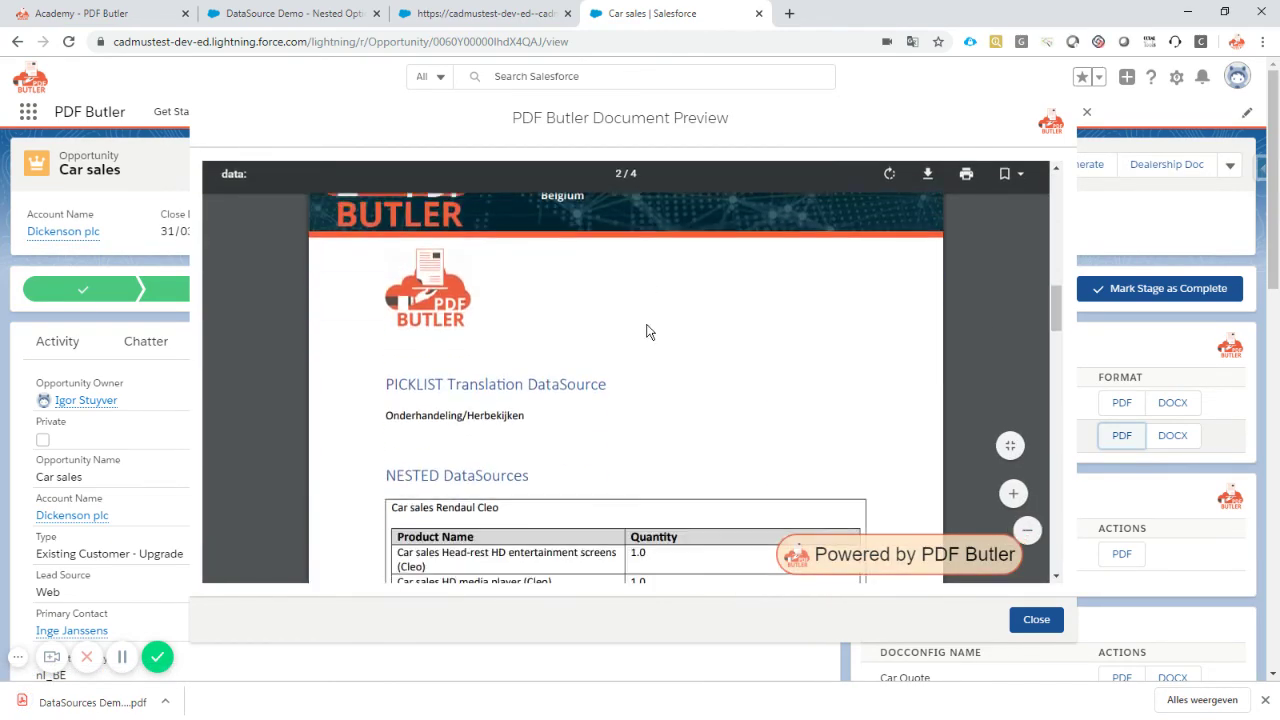
pyautogui.scroll(-2, 646, 322)
pyautogui.scroll(-2, 646, 331)
pyautogui.scroll(-3, 646, 331)
pyautogui.scroll(-3, 646, 331)
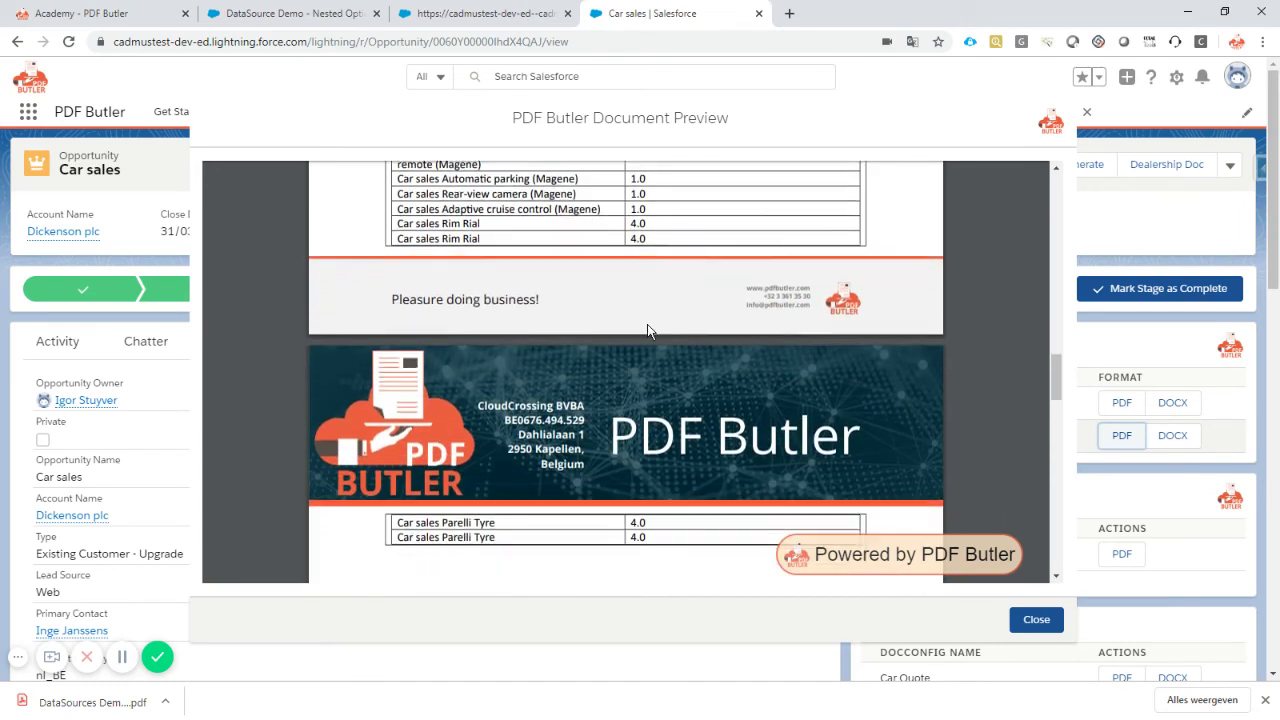
pyautogui.scroll(-3, 648, 331)
pyautogui.scroll(-2, 648, 330)
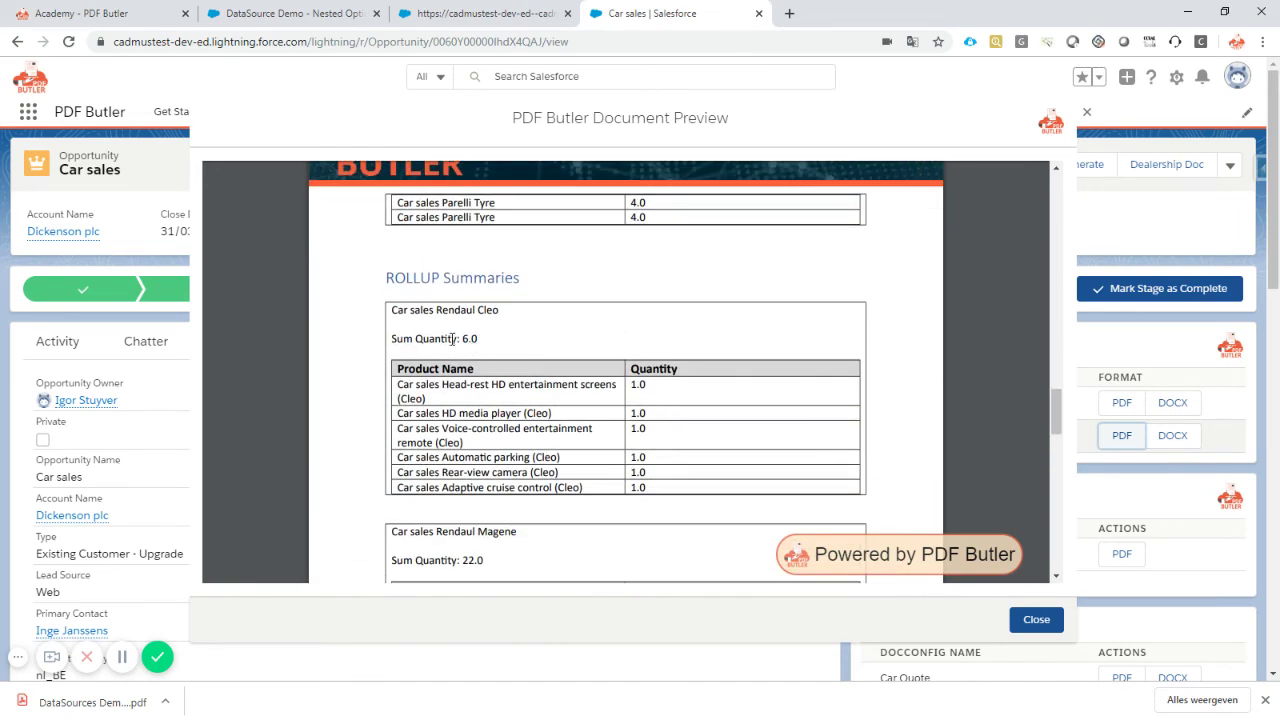
# Check Cleo's Sum Quantity total of 6.0 and a product quantity of 1.0.
pyautogui.moveTo(391, 339); pyautogui.dragTo(487, 339)
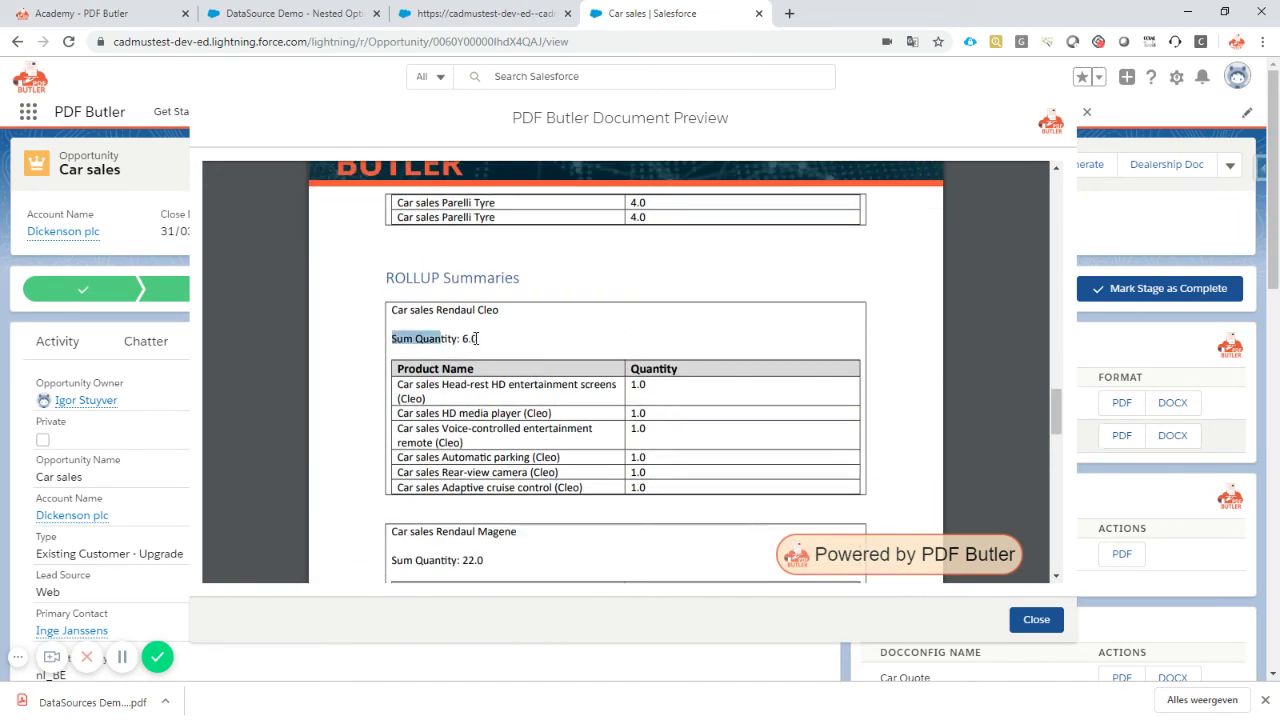
pyautogui.click(632, 389)
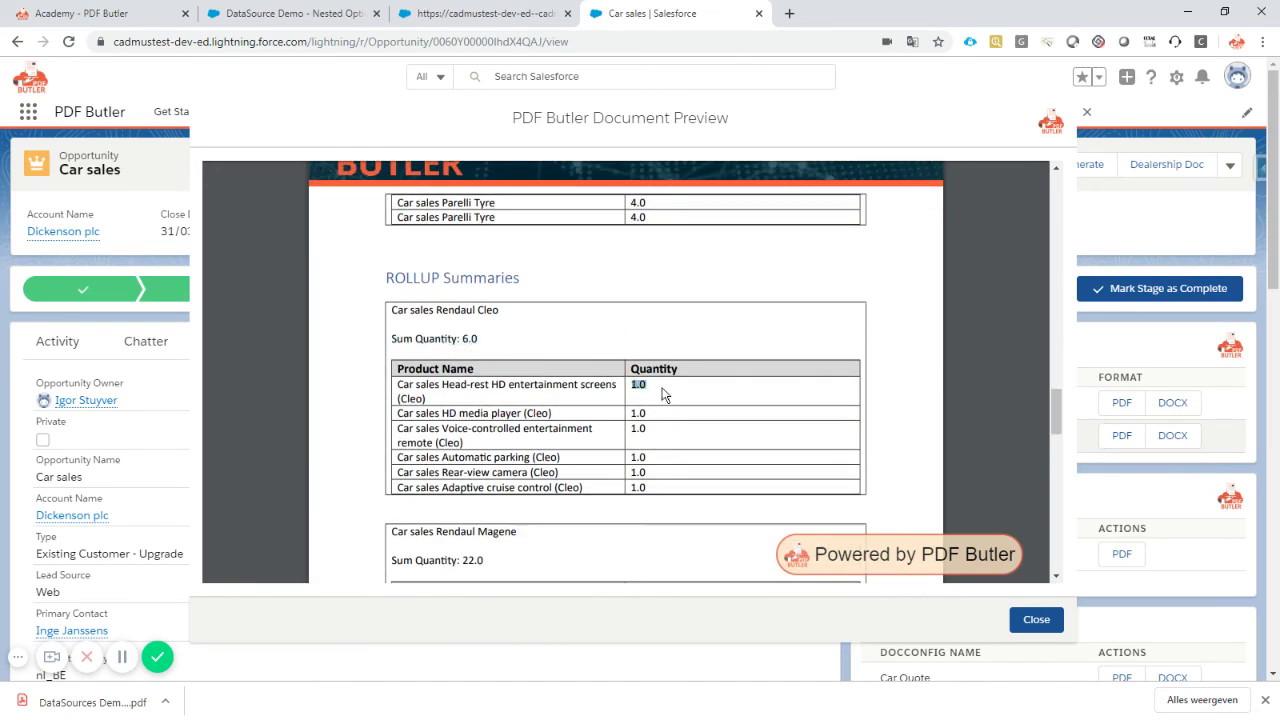
pyautogui.doubleClick(660, 488)
pyautogui.scroll(-2, 673, 406)
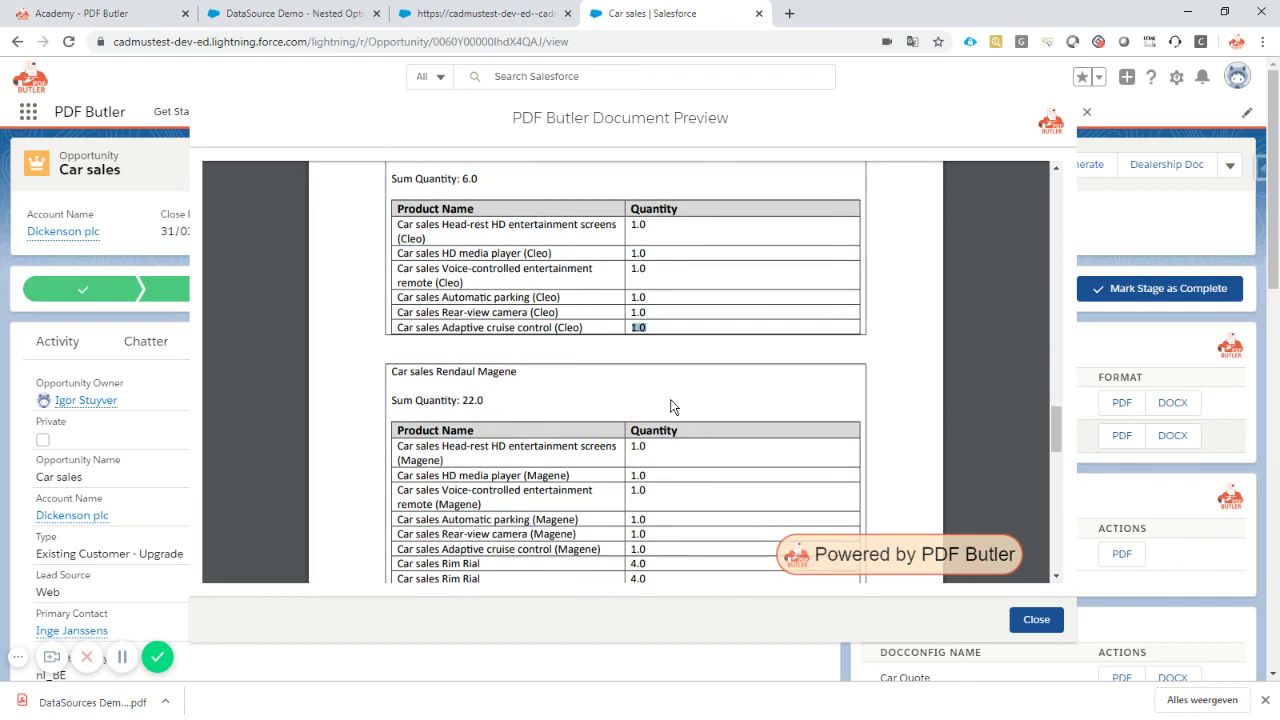
pyautogui.scroll(-1, 489, 399)
pyautogui.scroll(-1, 626, 426)
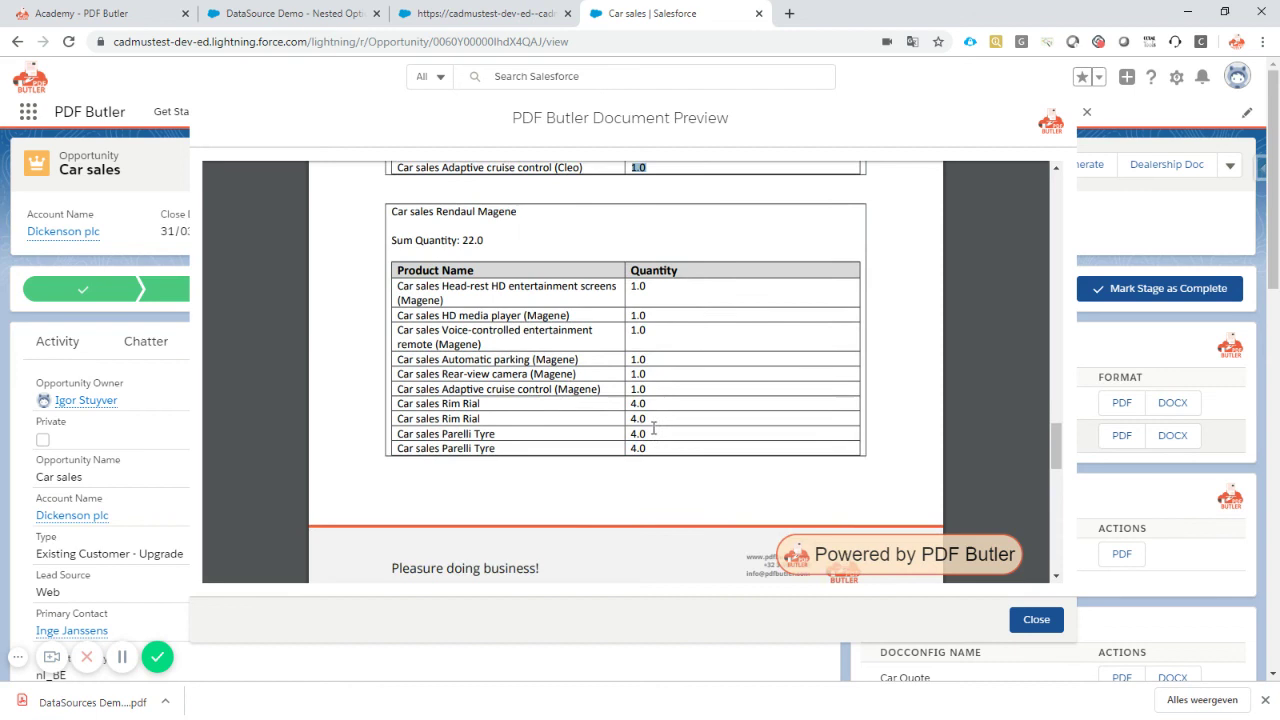
pyautogui.click(636, 308)
# Check the Rim Rial and Parelli Tyre quantities of 4.0 and Magene's 22.0 total.
pyautogui.moveTo(653, 403); pyautogui.dragTo(632, 403)
pyautogui.click(639, 422)
pyautogui.moveTo(647, 437); pyautogui.dragTo(633, 447)
pyautogui.moveTo(485, 241); pyautogui.dragTo(461, 241)
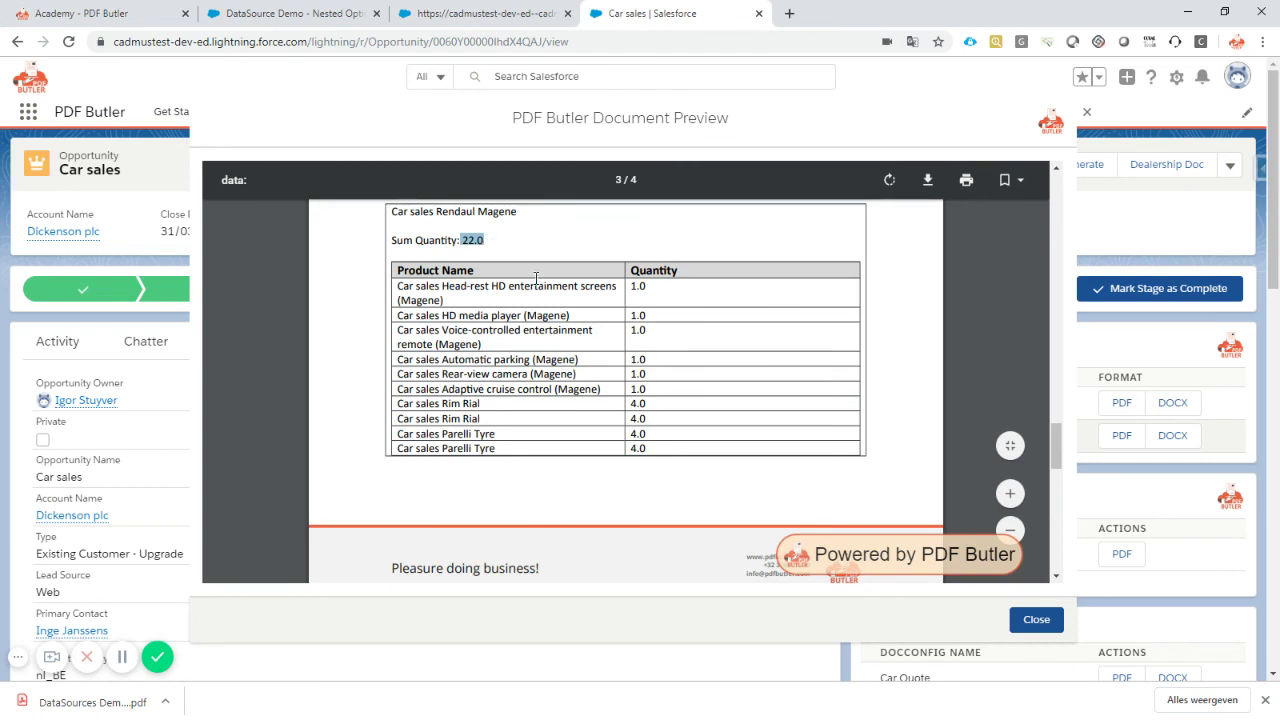
pyautogui.scroll(1, 531, 281)
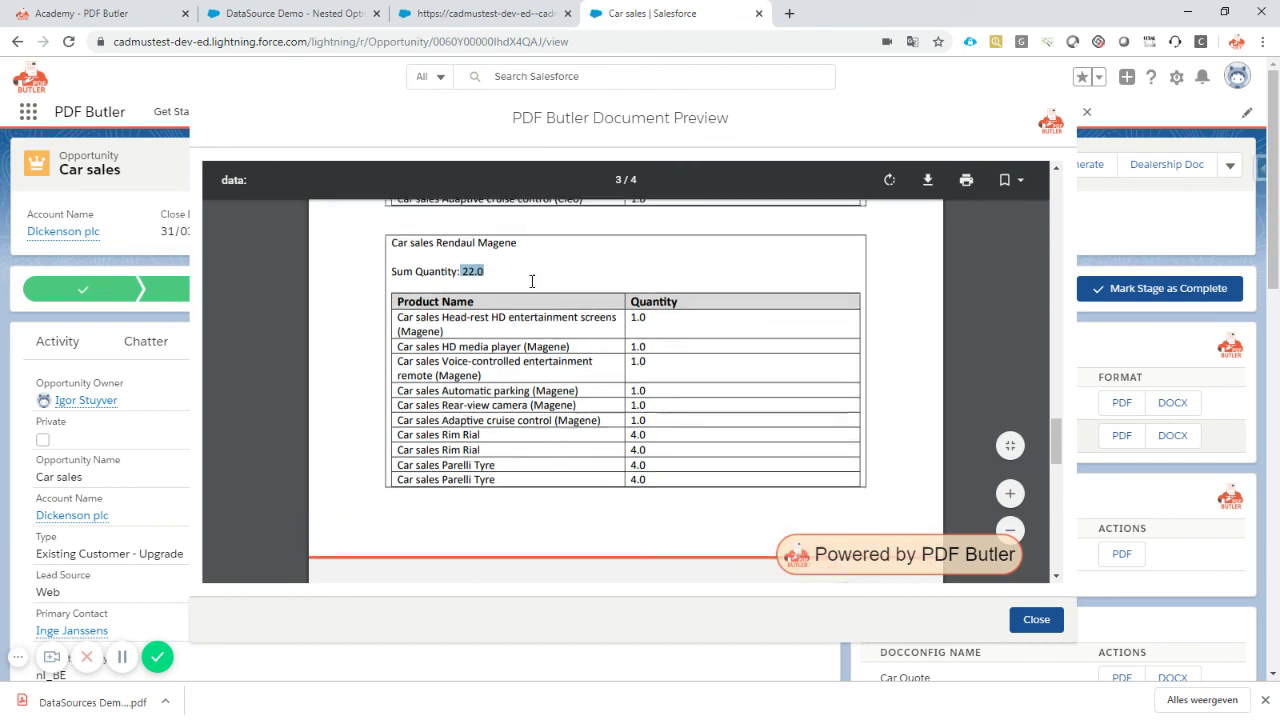
pyautogui.scroll(1, 531, 281)
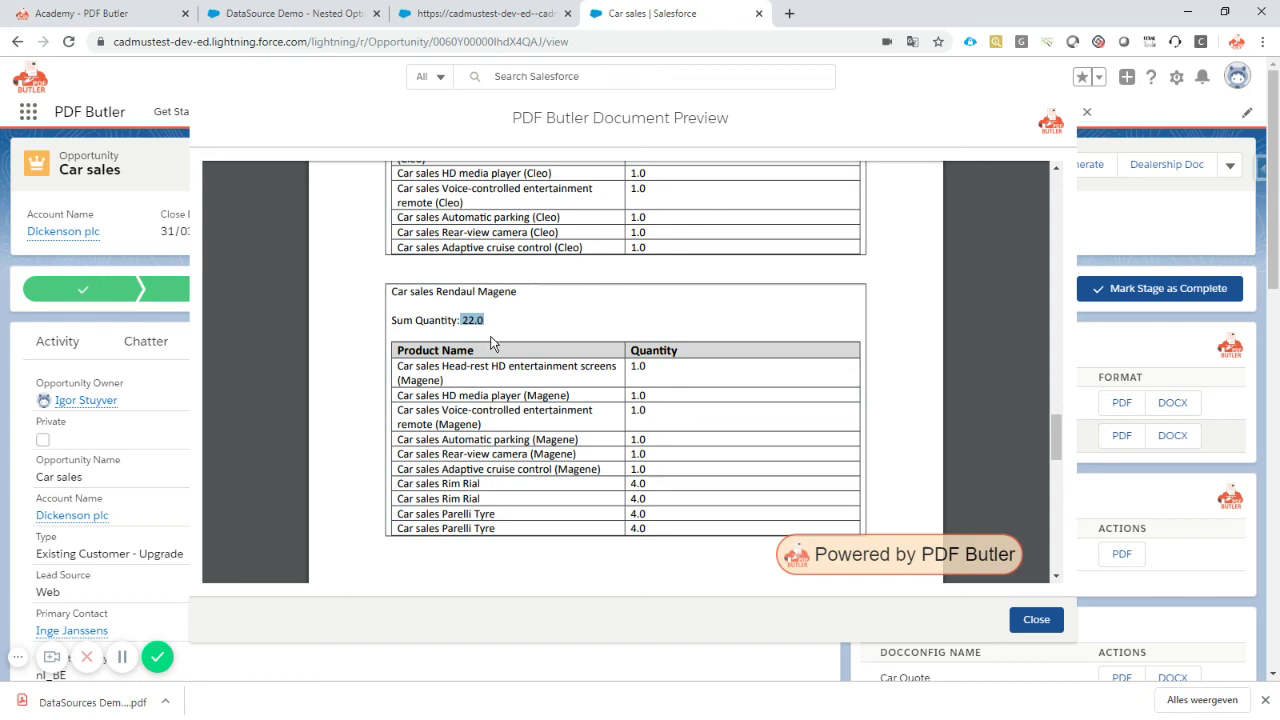